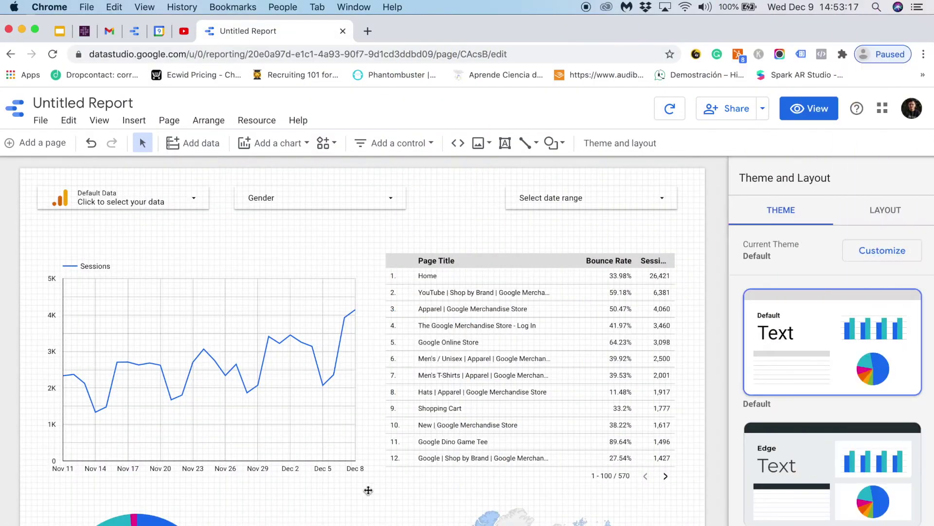
Step: Review the report, open the Default Data control's properties, then switch to view mode
scroll(369, 490, "down", 5)
scroll(367, 492, "up", 5)
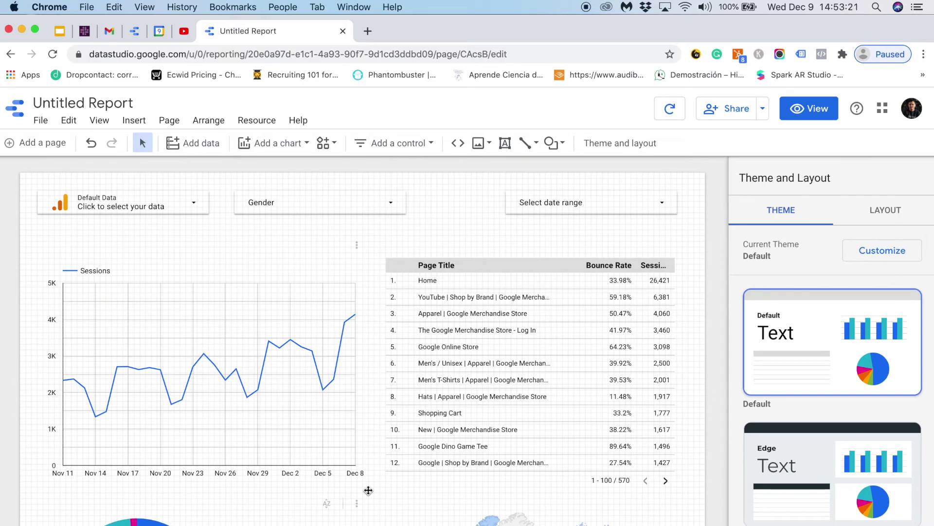
left_click(172, 202)
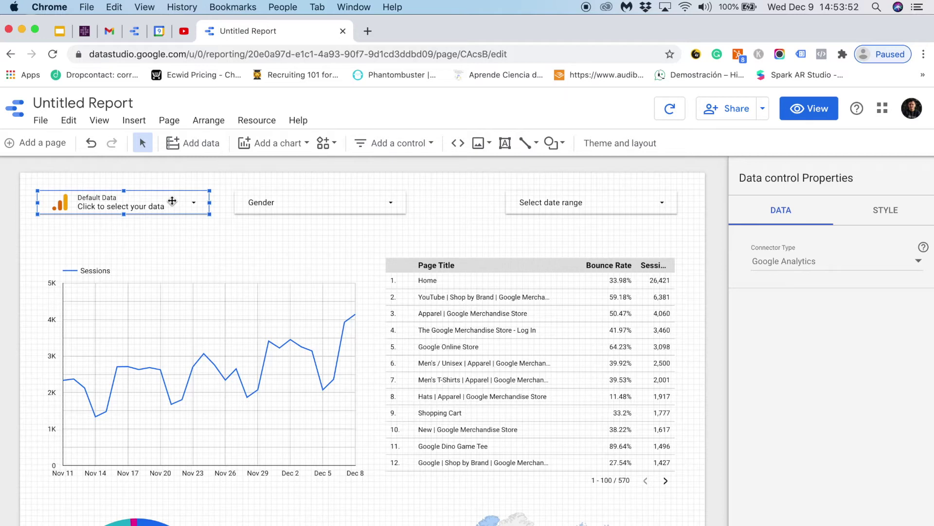
left_click(809, 109)
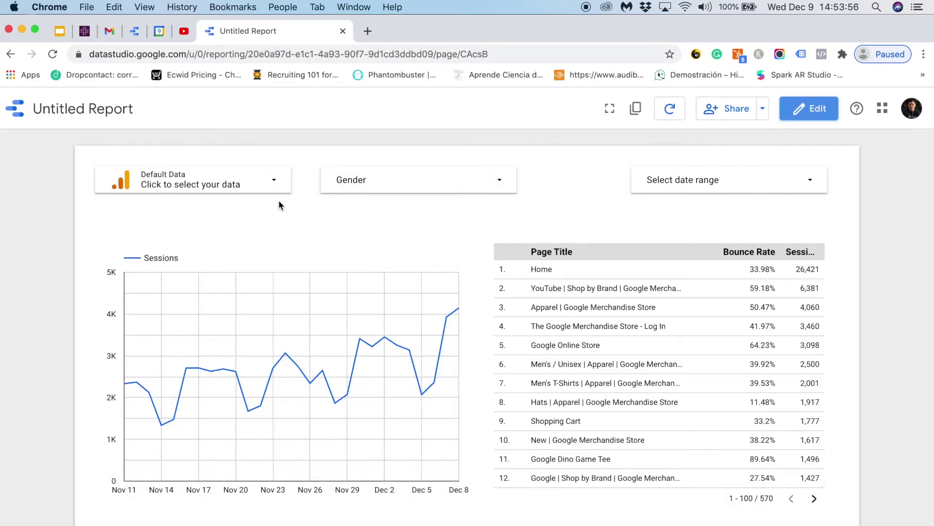
Step: Browse the Default Data dropdown's account list in view mode, then return to edit mode
left_click(218, 178)
scroll(234, 331, "down", 5)
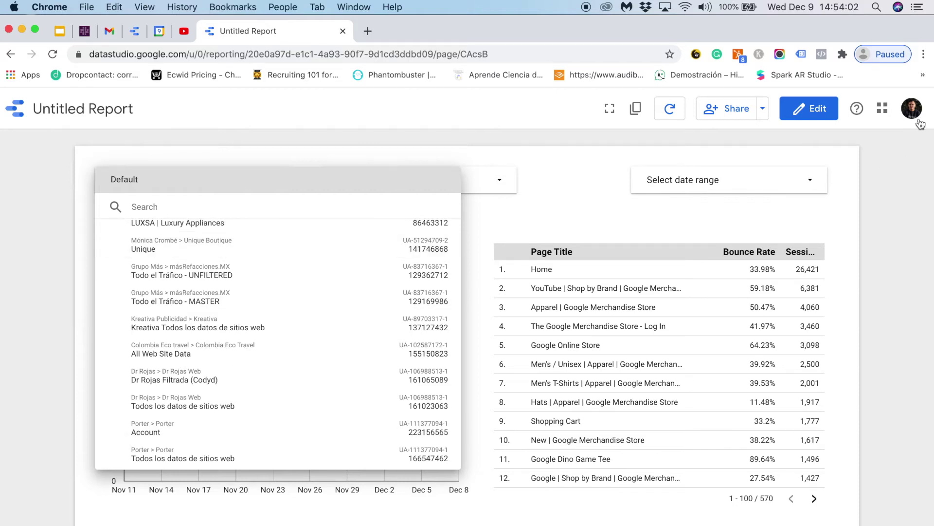
left_click(811, 109)
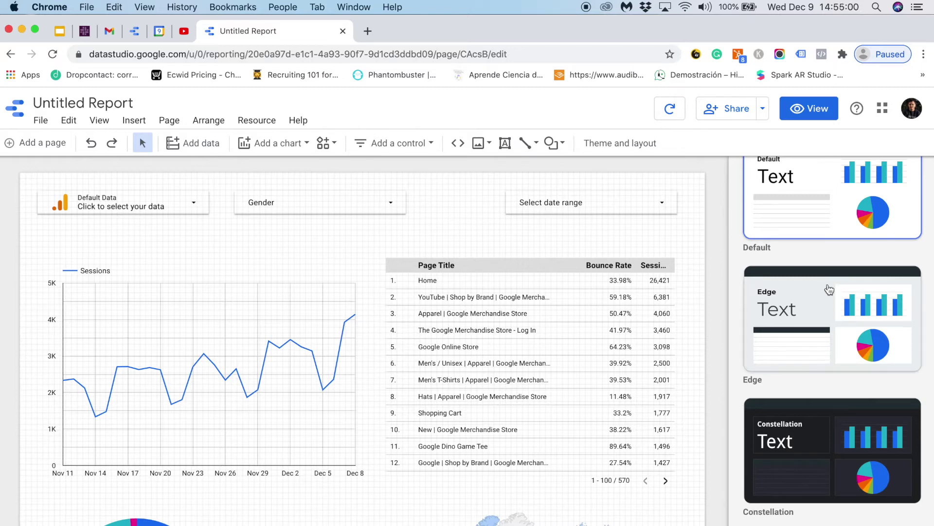
scroll(828, 292, "up", 5)
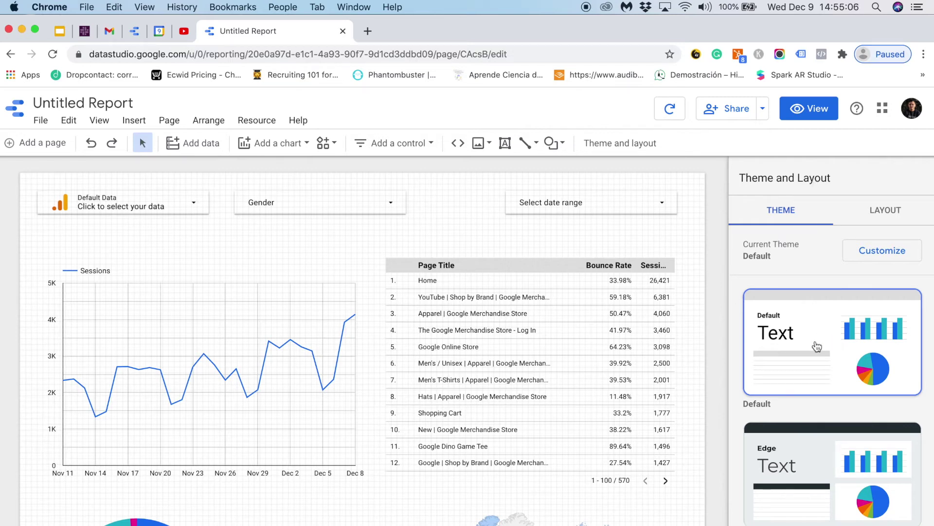
Step: Try the Edge theme, then switch the report to the dark Constellation theme
scroll(837, 335, "down", 5)
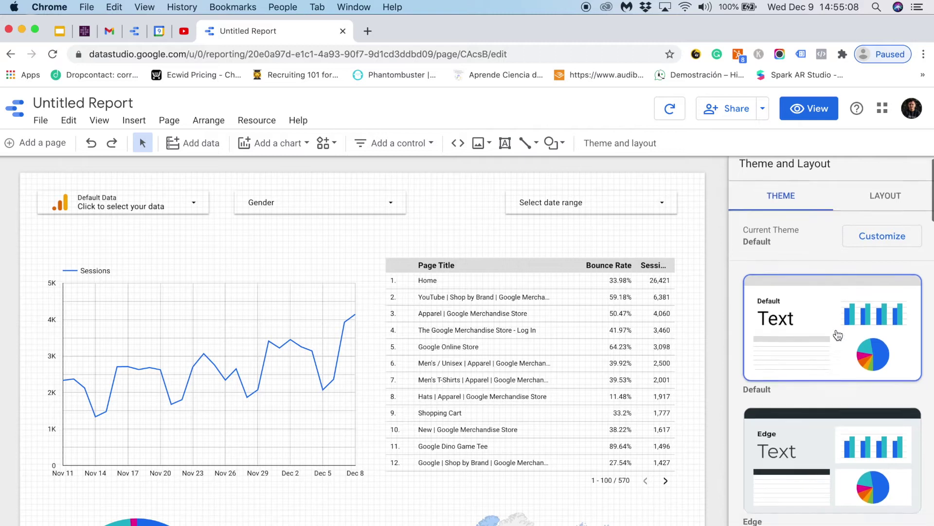
left_click(858, 347)
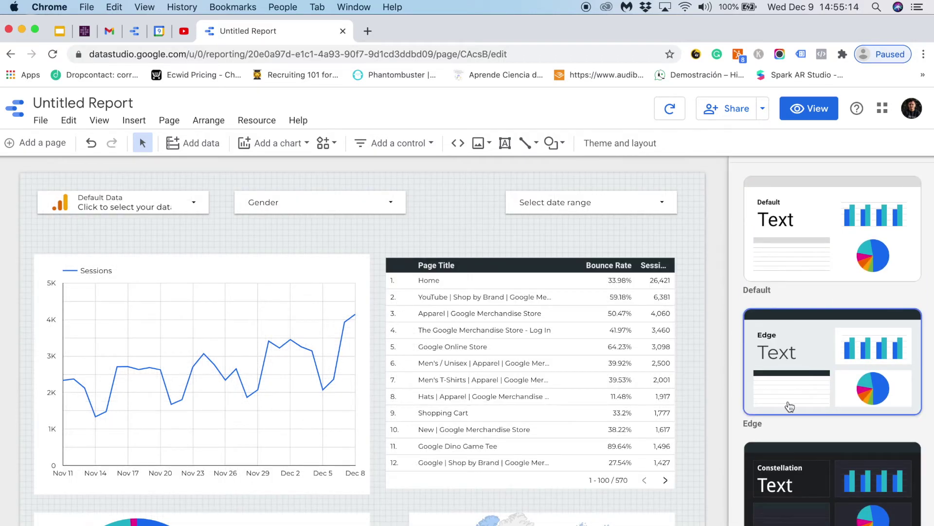
scroll(790, 406, "down", 5)
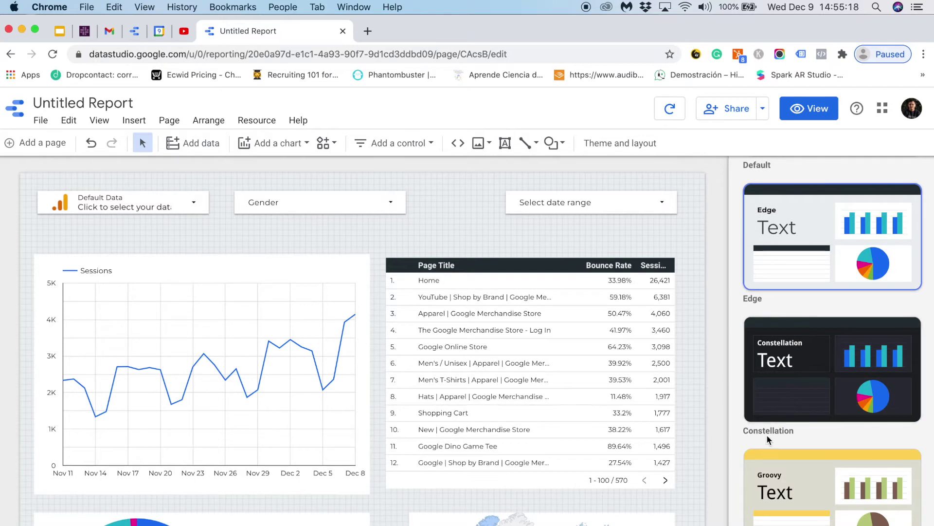
left_click(809, 373)
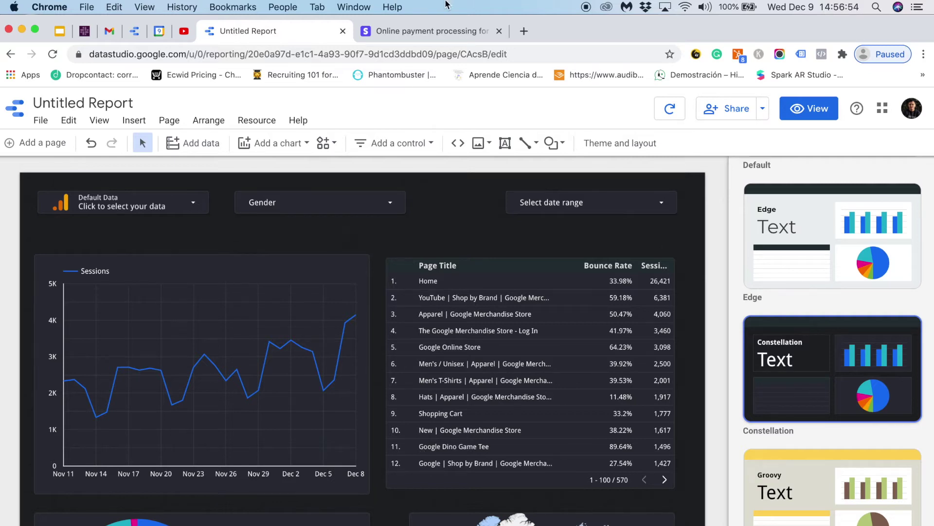
Step: Screenshot the Stripe home page with Cmd+Shift+4 and pick the newest screenshot file
left_click(426, 31)
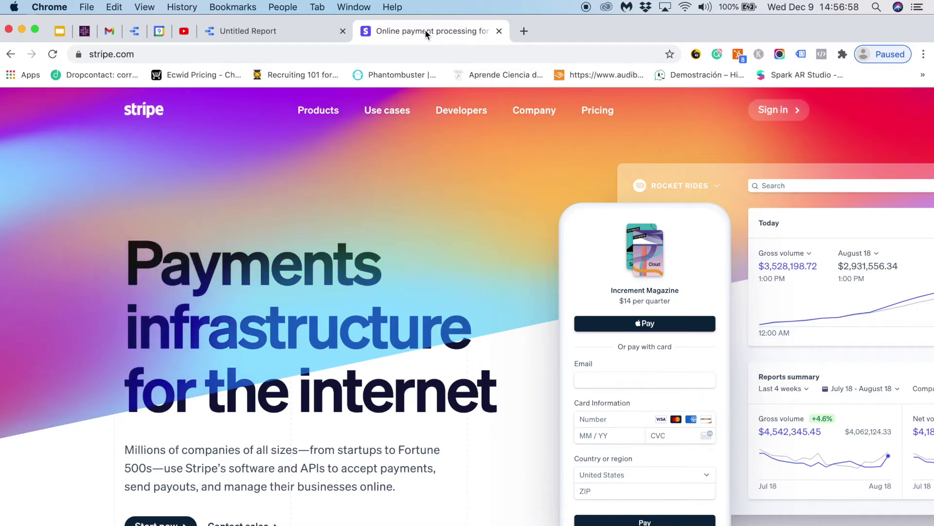
key("super+shift+4")
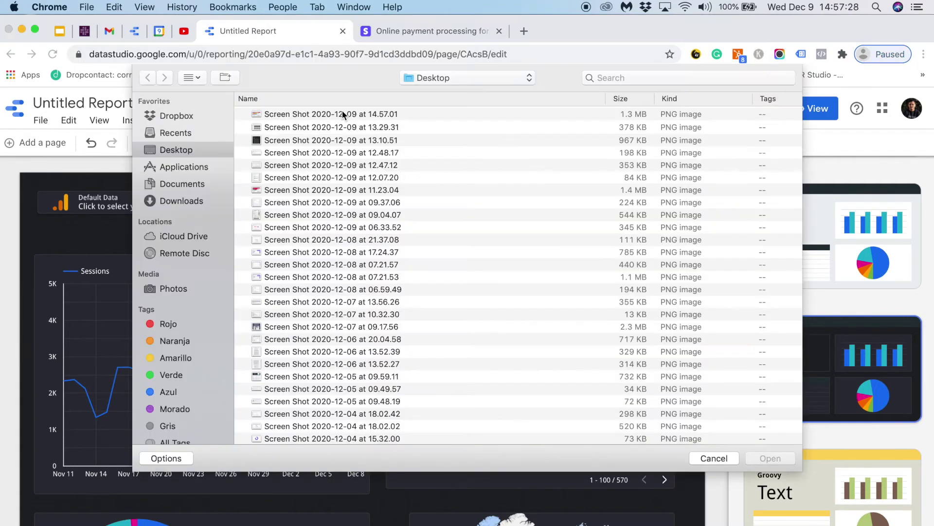
left_click(342, 114)
Step: Generate themes from the Stripe screenshot and apply the third purple generated theme
left_click(767, 458)
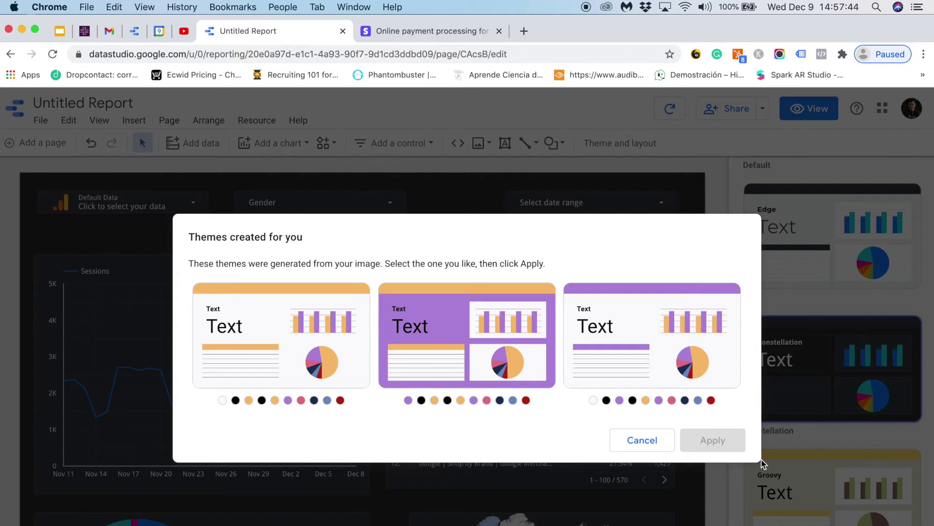
left_click(670, 316)
left_click(720, 438)
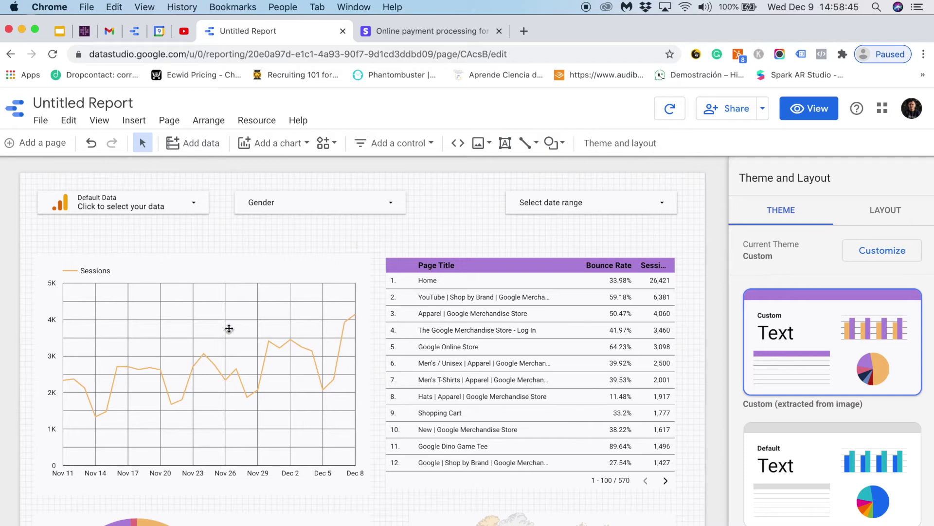
left_click(229, 327)
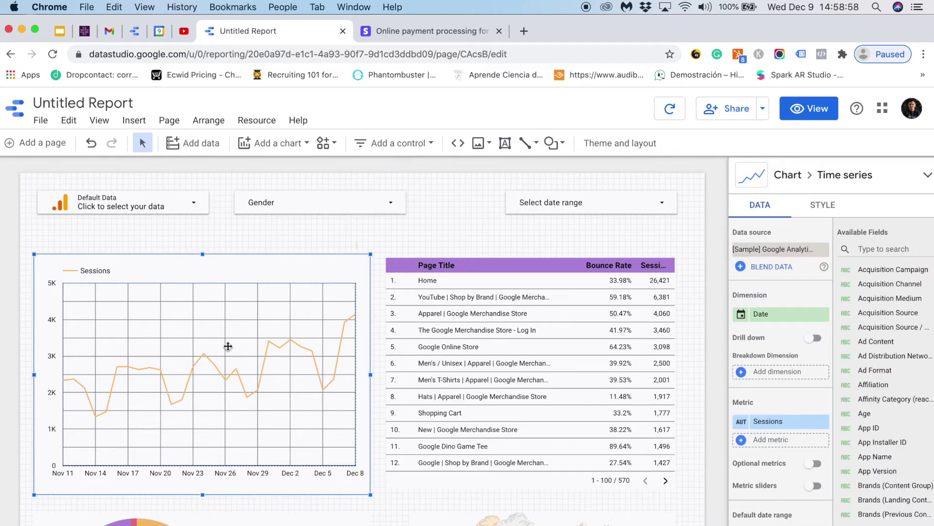
Step: Restyle the Sessions series from a line into pink bars
left_click(824, 205)
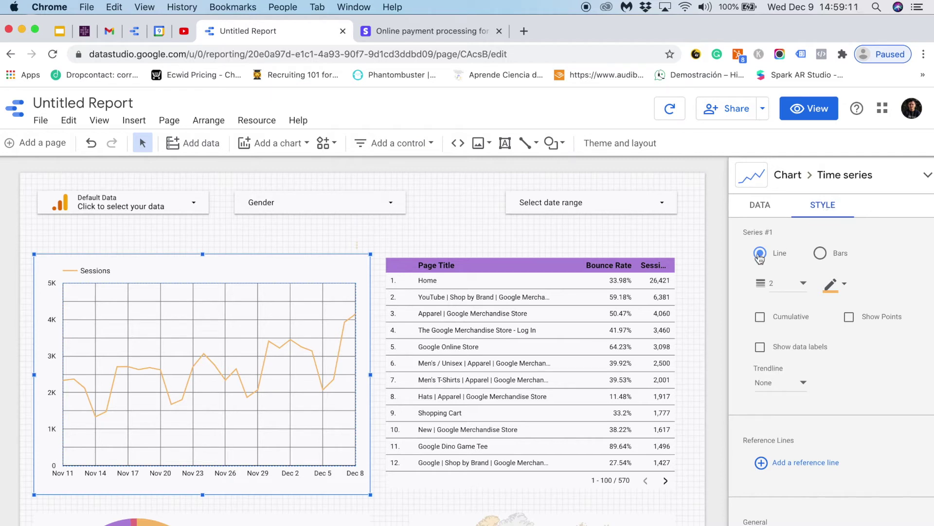
left_click(820, 254)
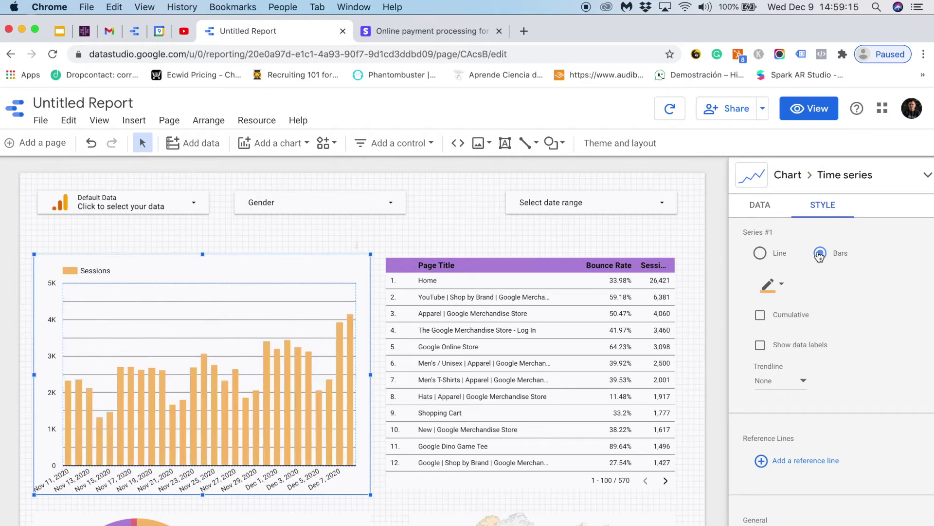
left_click(766, 292)
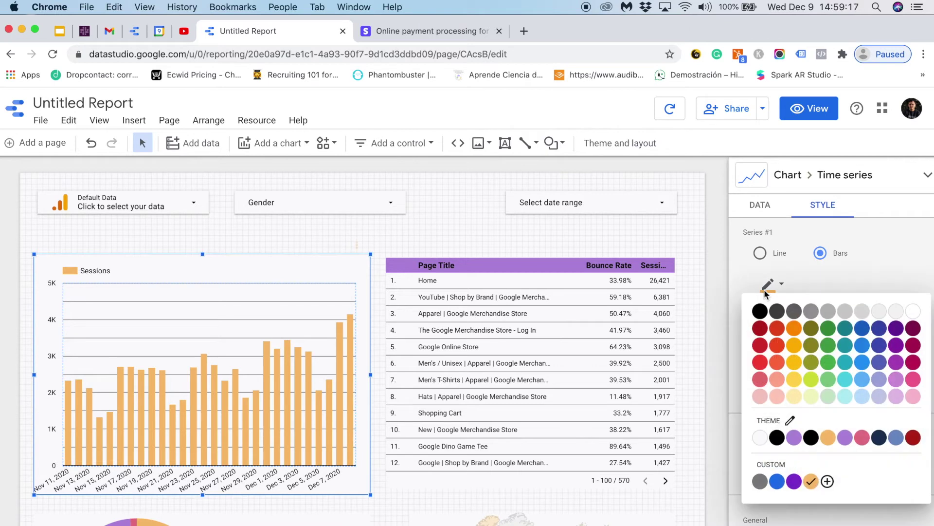
left_click(862, 438)
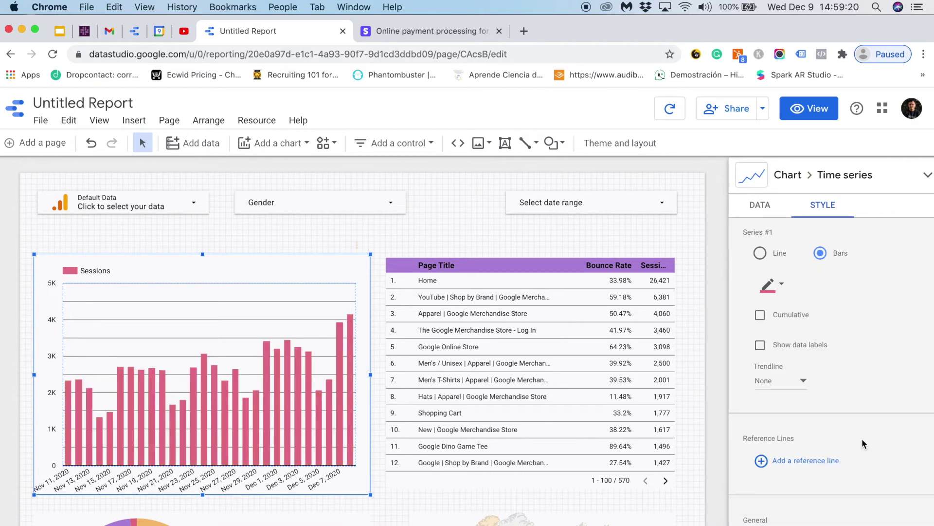
Step: Make the Sessions chart's gridlines transparent
scroll(827, 380, "down", 10)
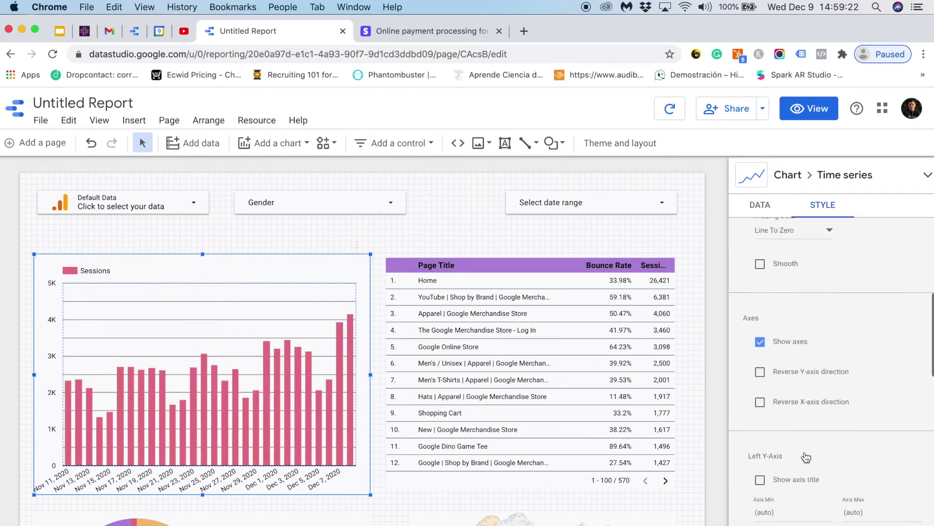
scroll(807, 458, "down", 15)
scroll(806, 457, "up", 9)
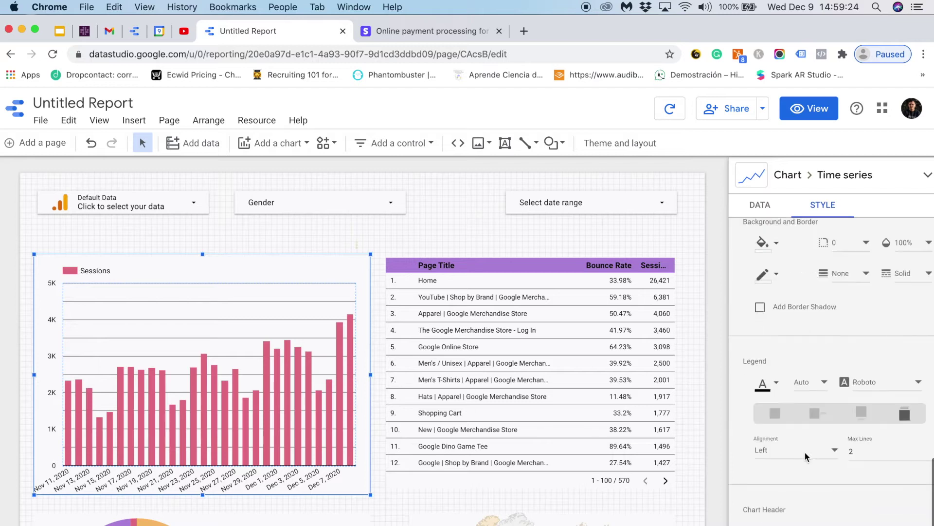
scroll(806, 456, "up", 2)
scroll(813, 413, "down", 2)
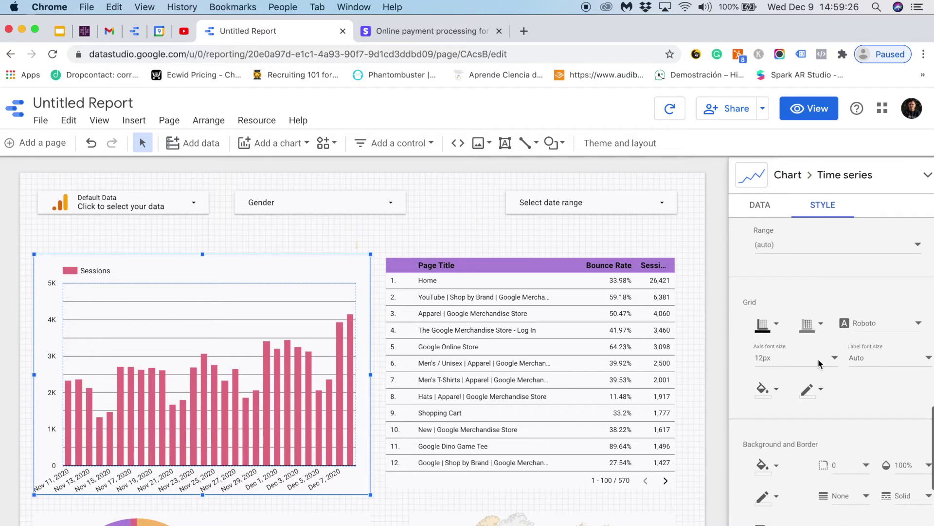
left_click(808, 328)
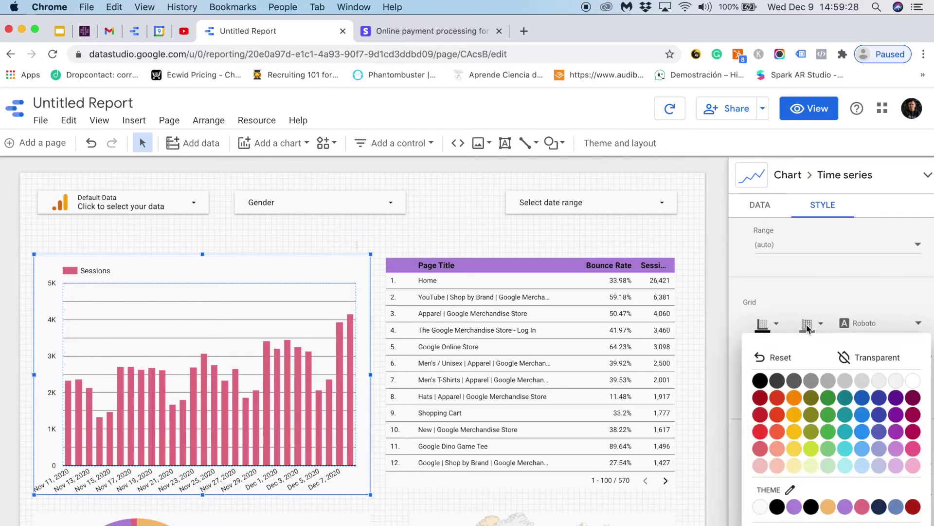
left_click(869, 358)
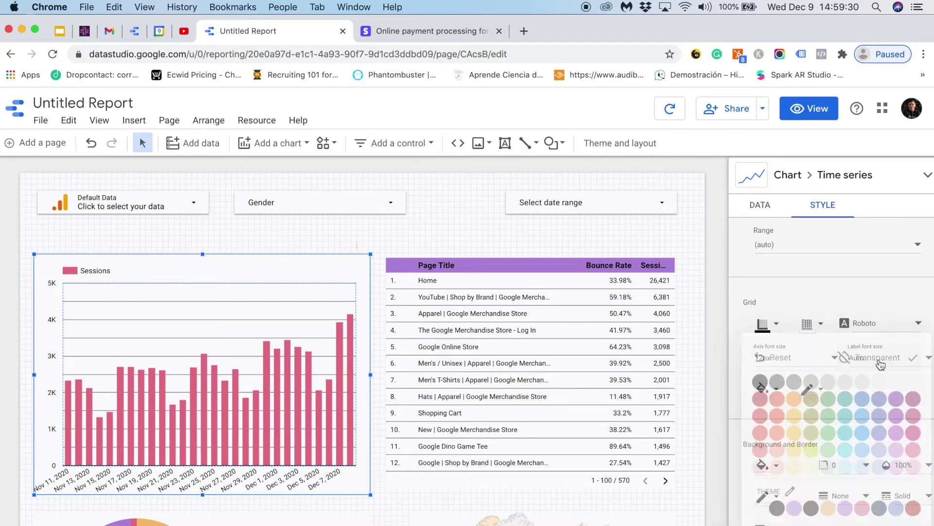
scroll(778, 444, "up", 10)
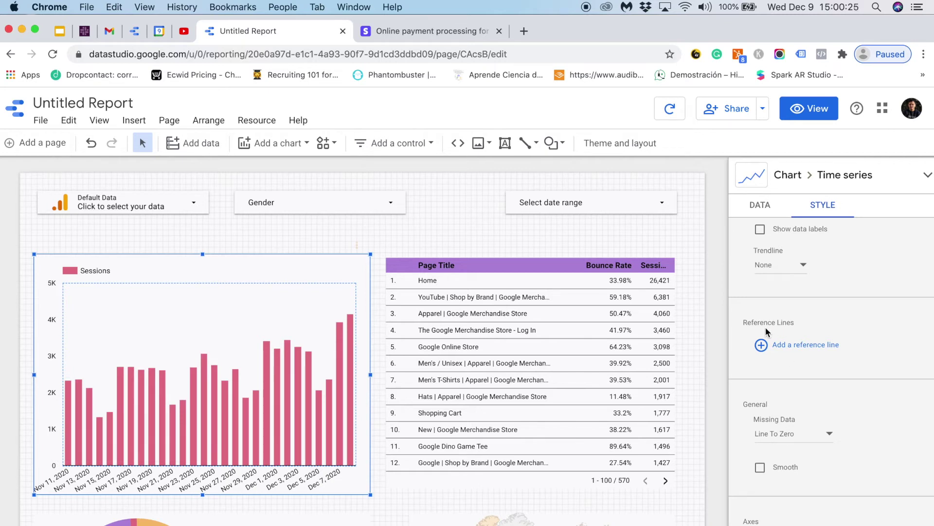
Step: Add a reference line at value 2000 labelled 'daily target' to the Sessions chart
left_click(761, 345)
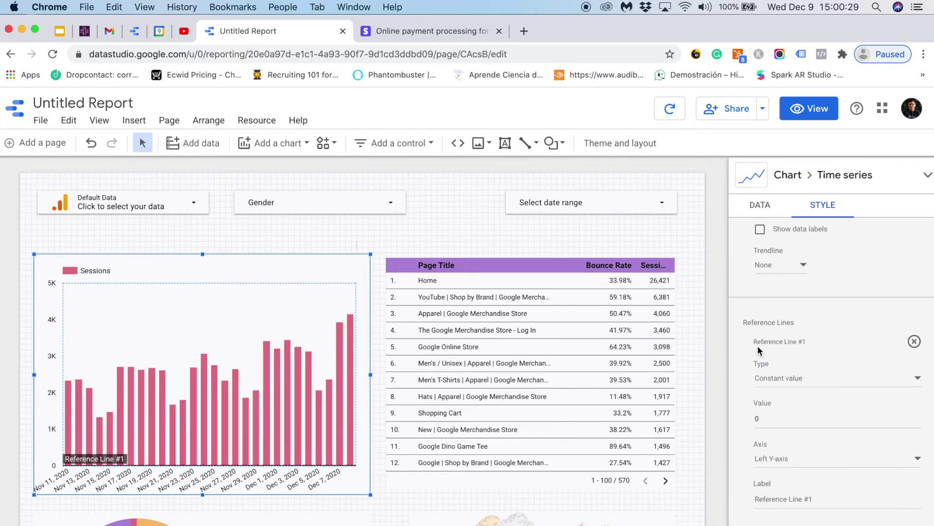
scroll(757, 345, "down", 3)
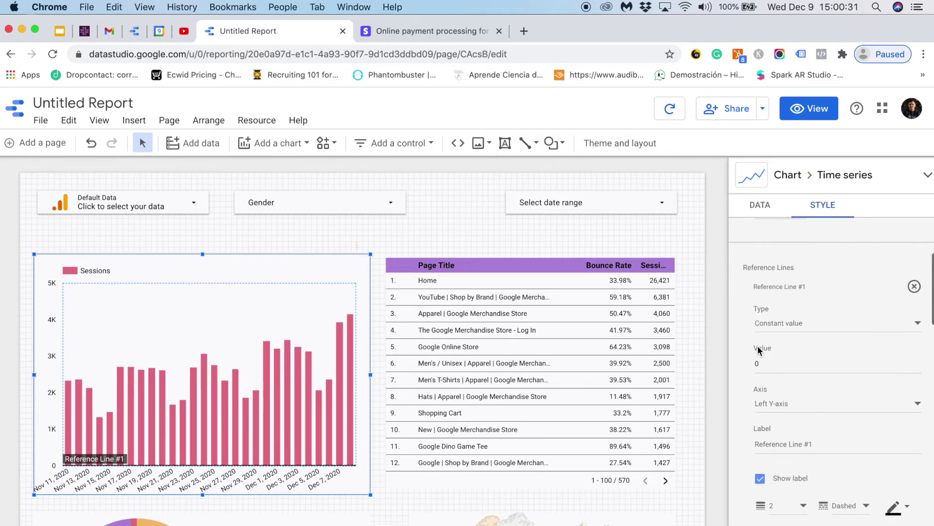
left_click(784, 316)
key("super+a")
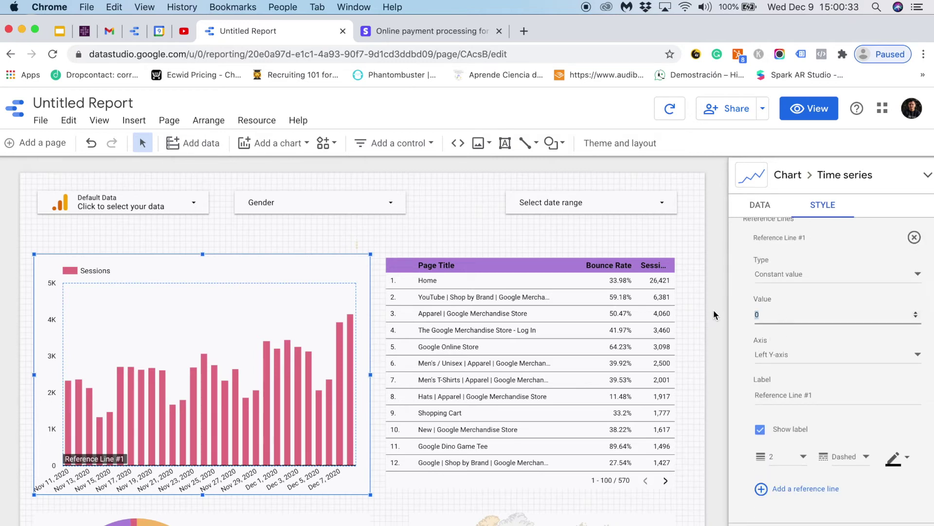
type("2000")
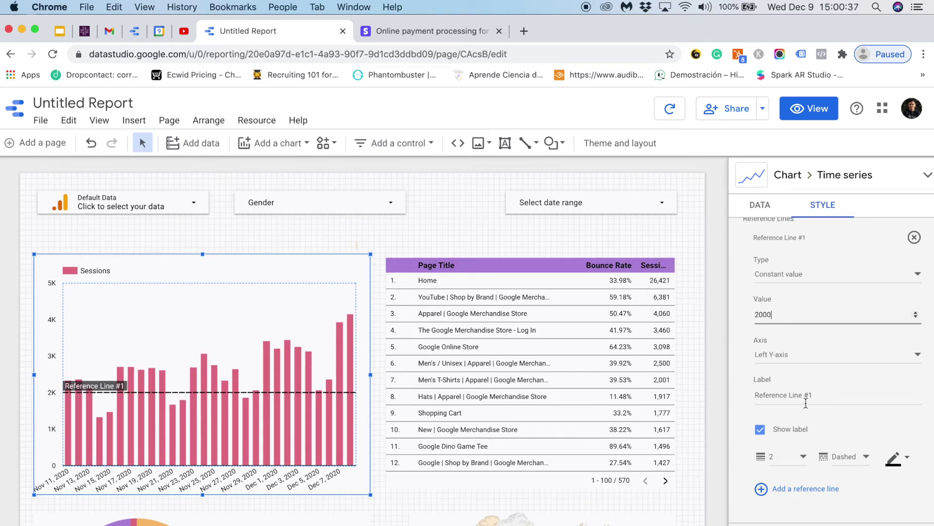
left_click(822, 395)
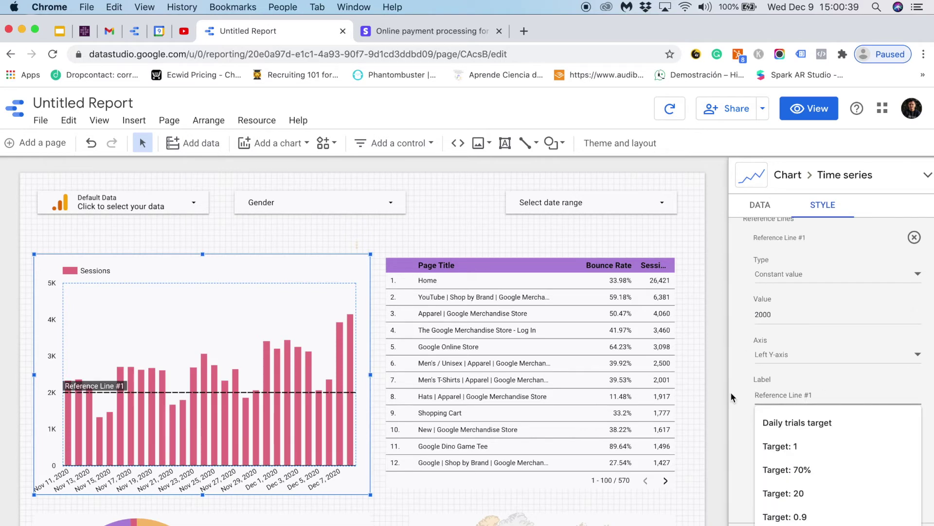
type("daily target")
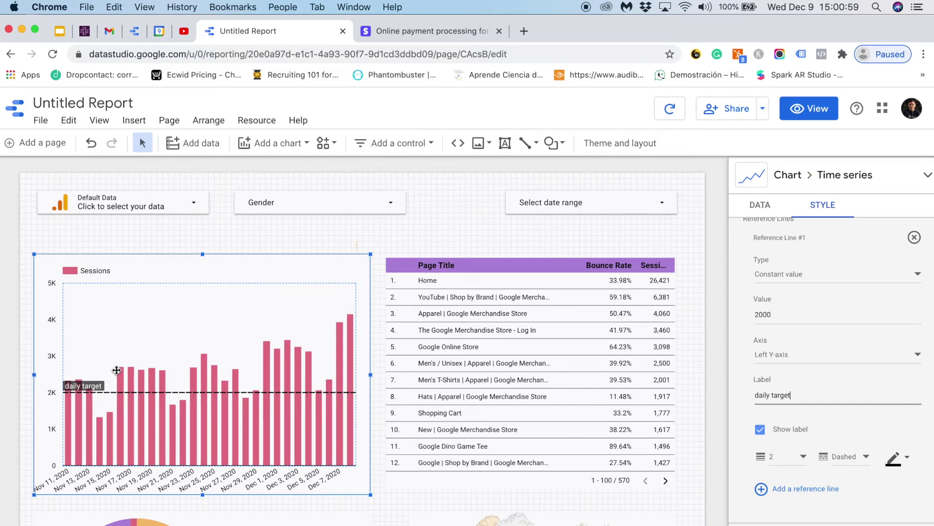
left_click(482, 330)
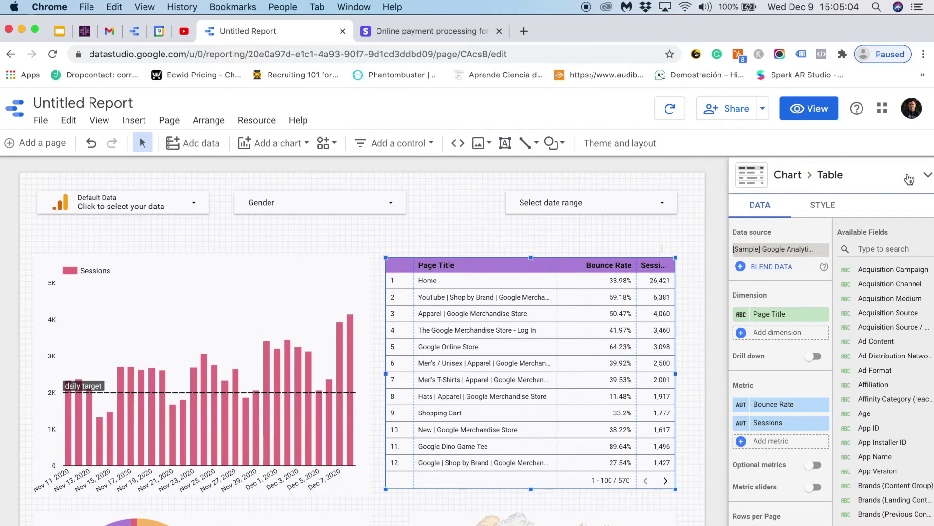
Step: Add a table conditional format: Bounce Rate greater than 0.6 fills the entire row pink
left_click(825, 206)
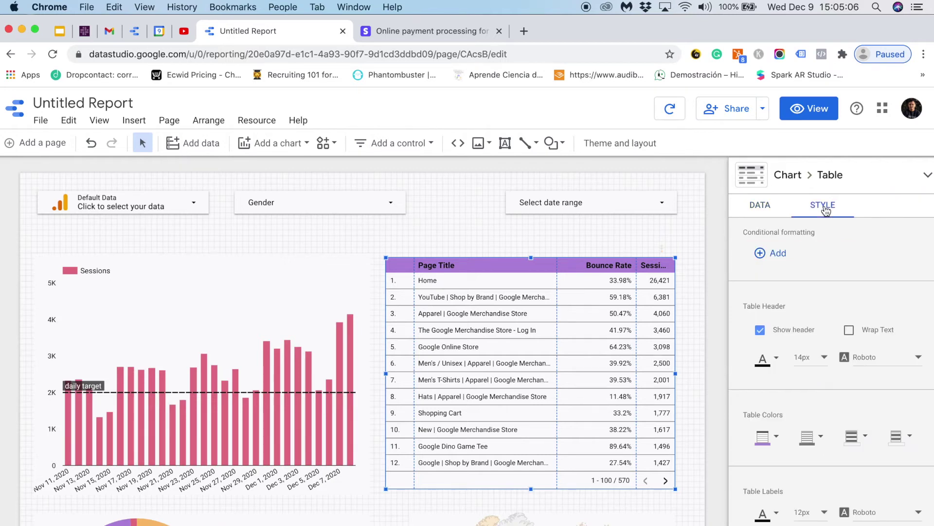
left_click(766, 253)
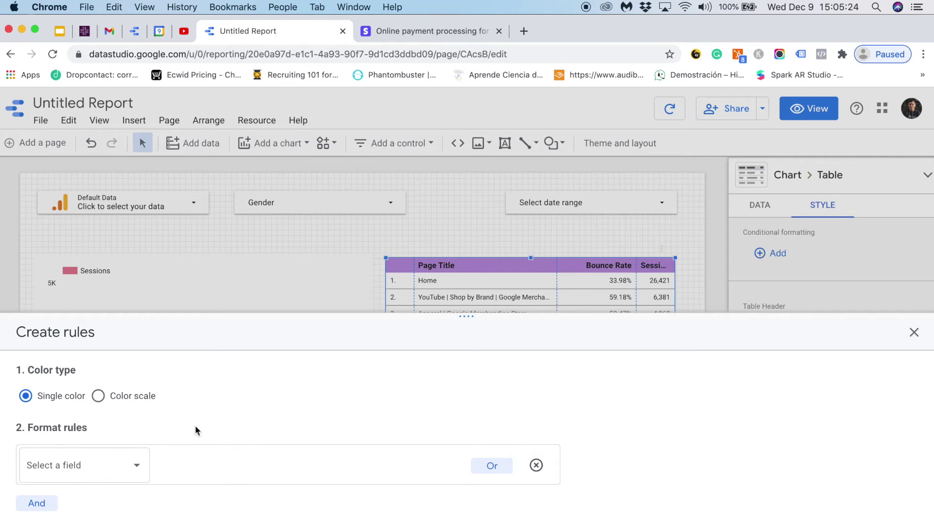
left_click(124, 464)
left_click(104, 490)
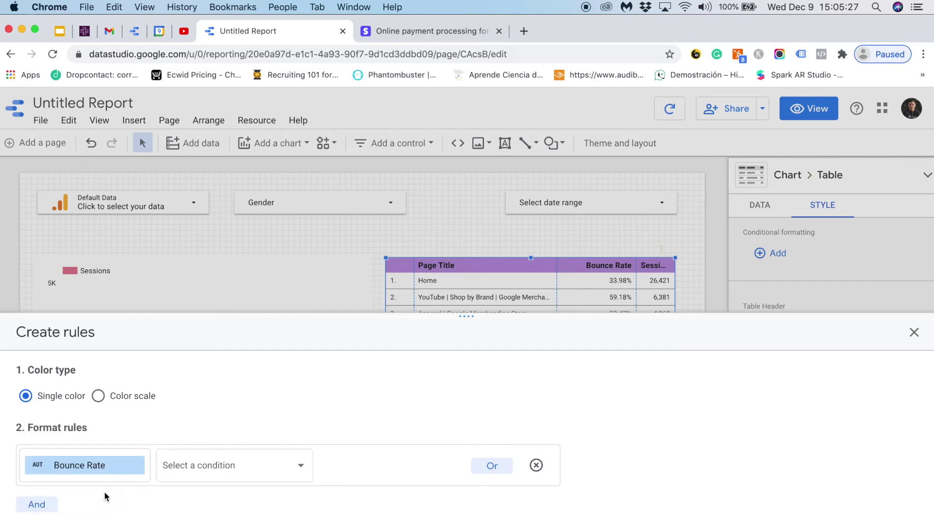
left_click(217, 471)
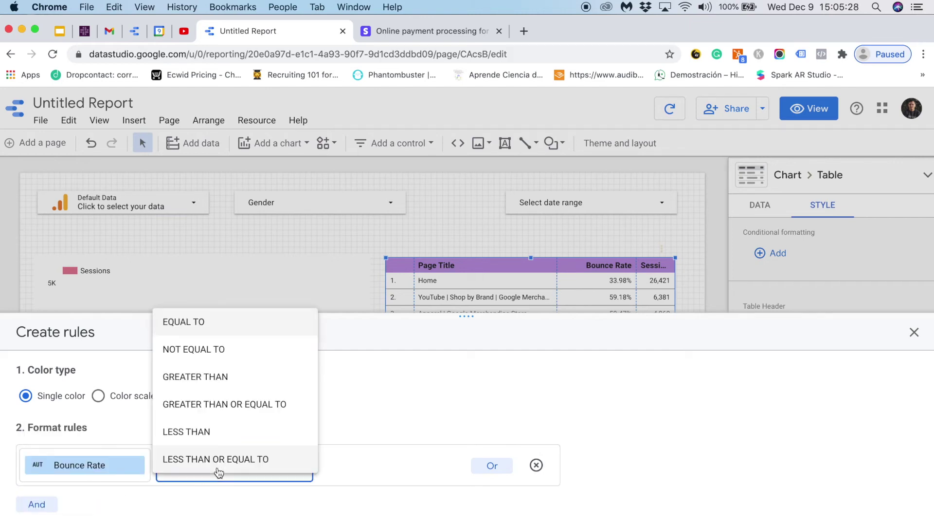
left_click(240, 384)
left_click(364, 466)
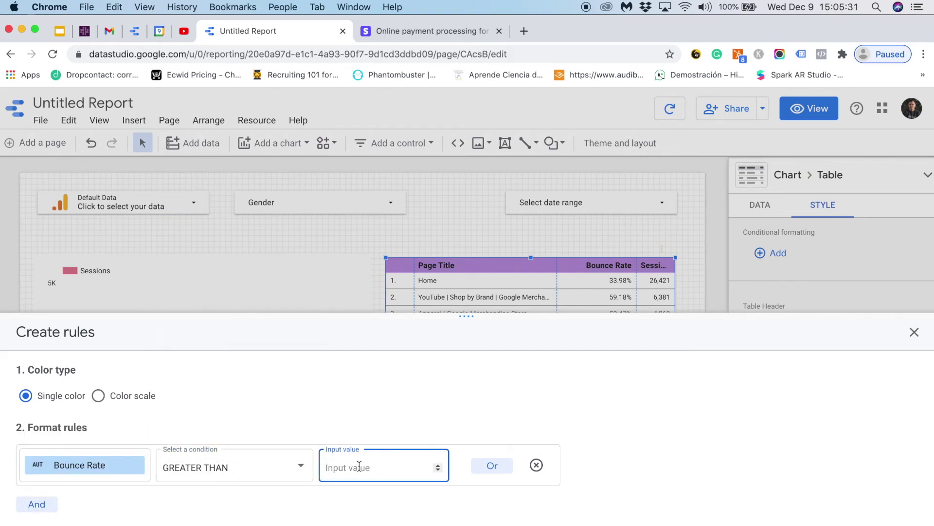
type("0.6")
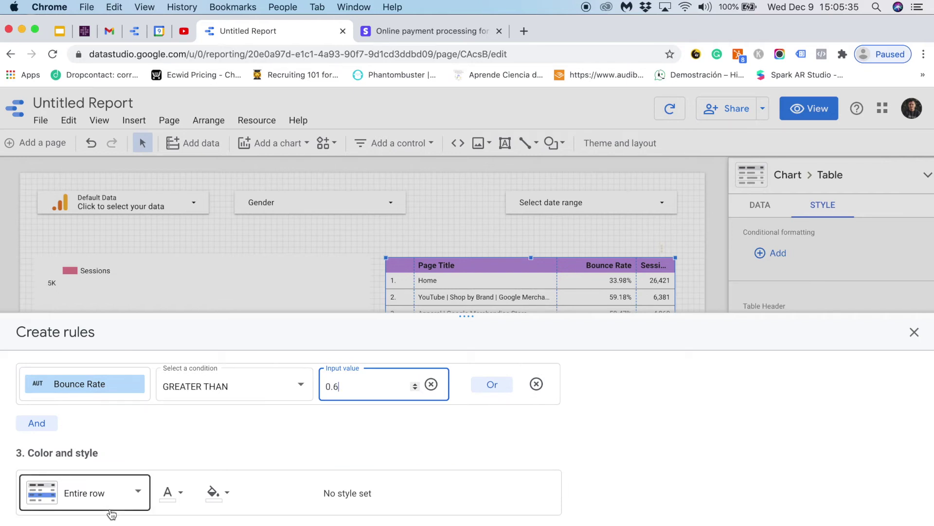
left_click(213, 493)
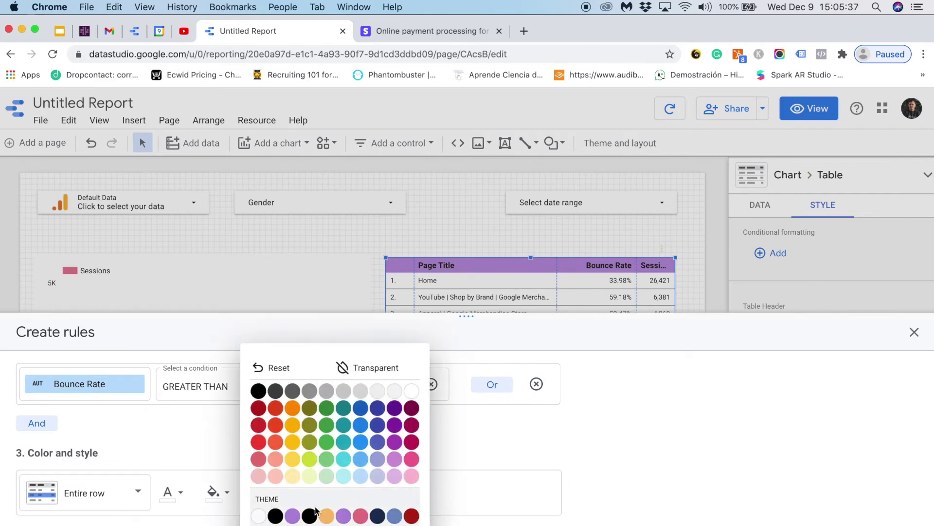
left_click(360, 515)
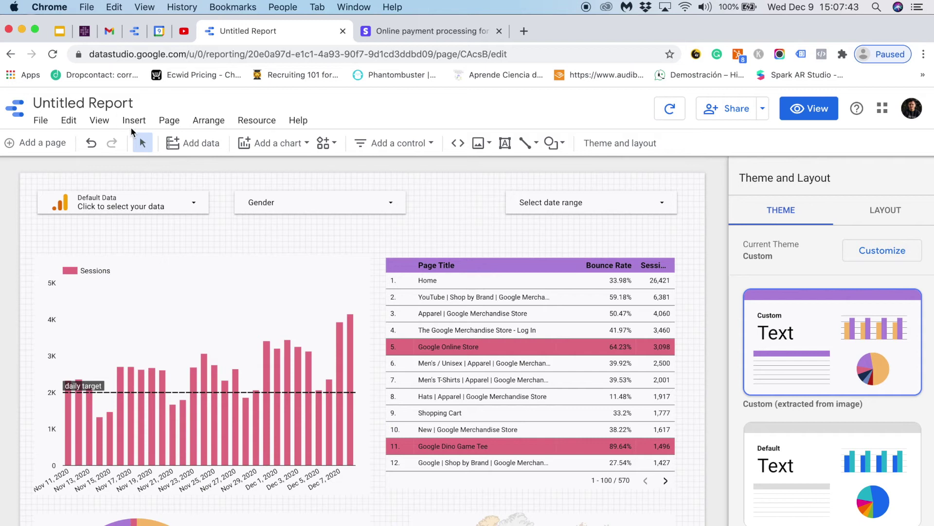
Step: Draw a rectangle across the page top and send it to the back
left_click(131, 123)
scroll(146, 428, "down", 5)
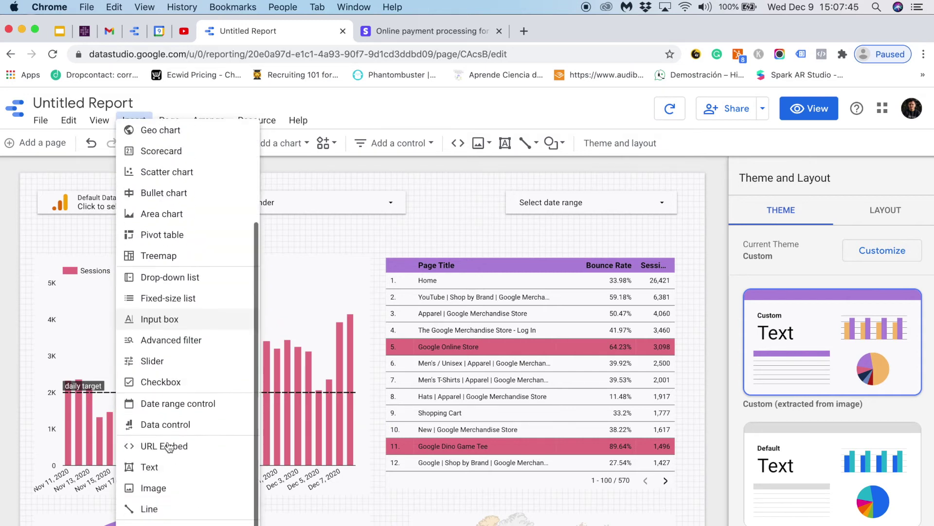
left_click(150, 467)
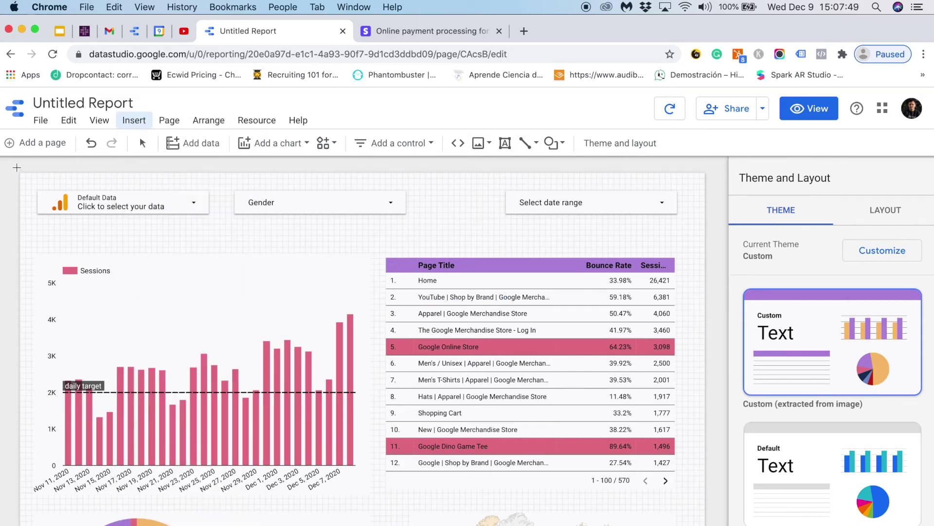
left_click_drag(283, 247, 706, 230)
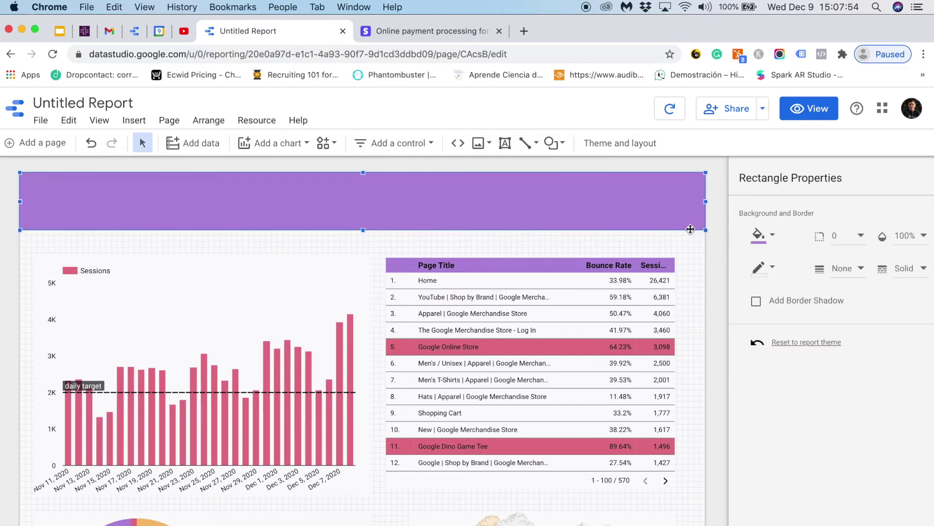
right_click(504, 207)
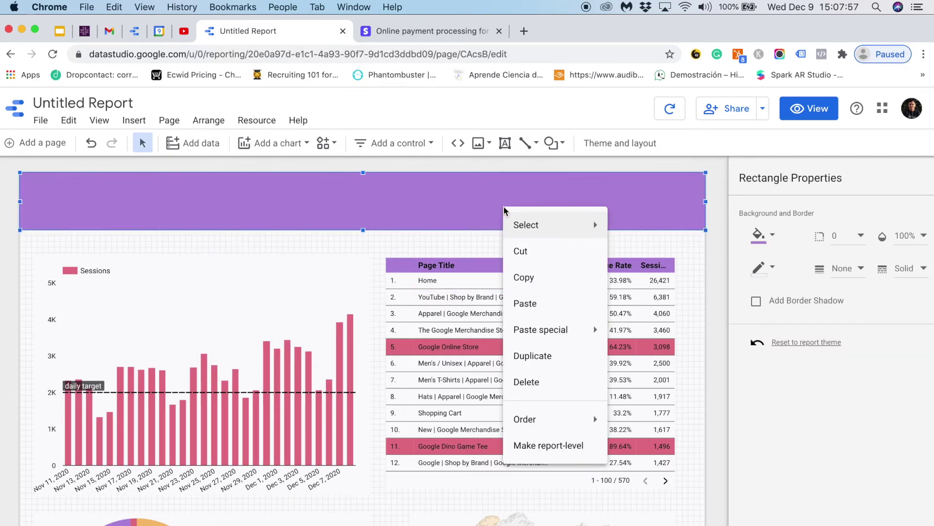
mouse_move(558, 424)
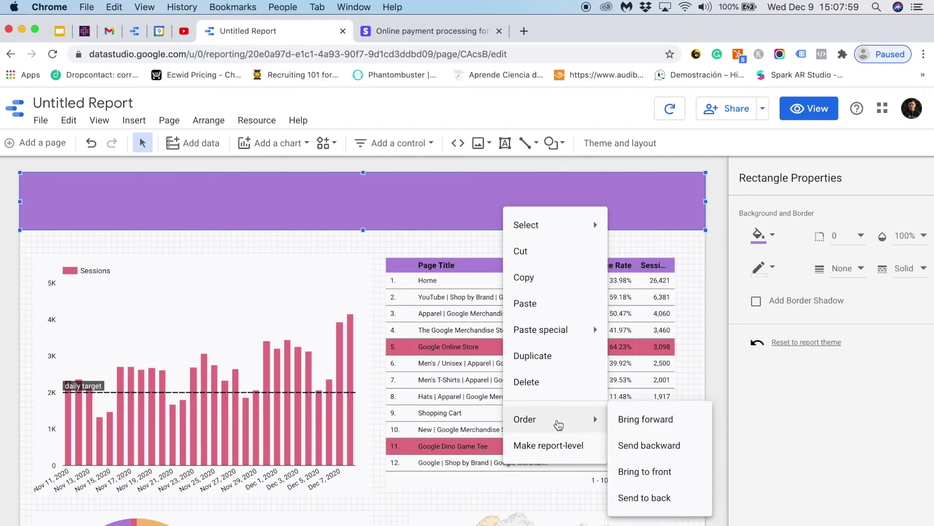
left_click(644, 497)
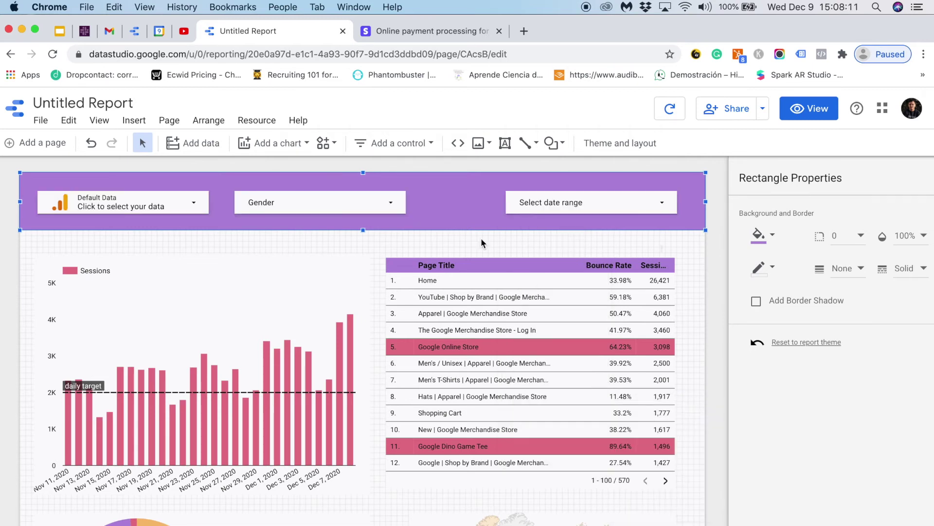
Step: Insert an image box at the header's left and upload the Porter logo into it
left_click(133, 120)
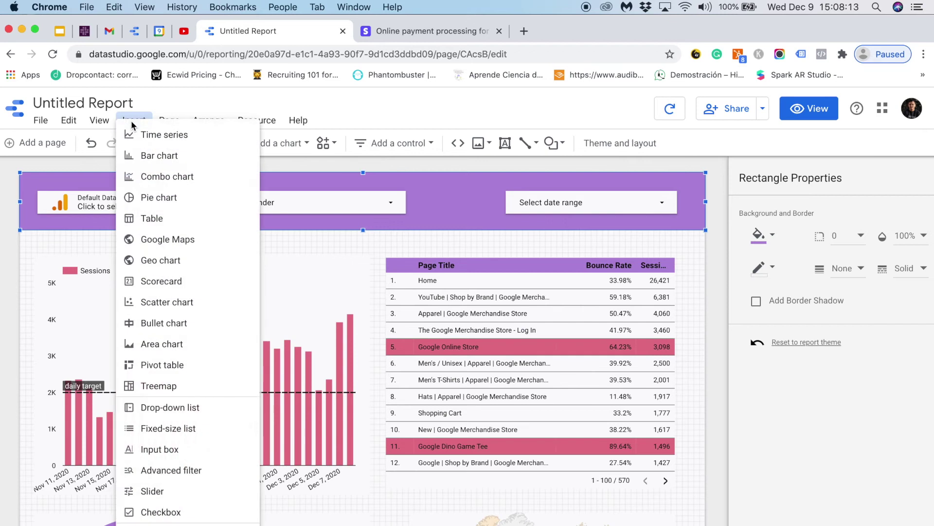
scroll(178, 453, "down", 3)
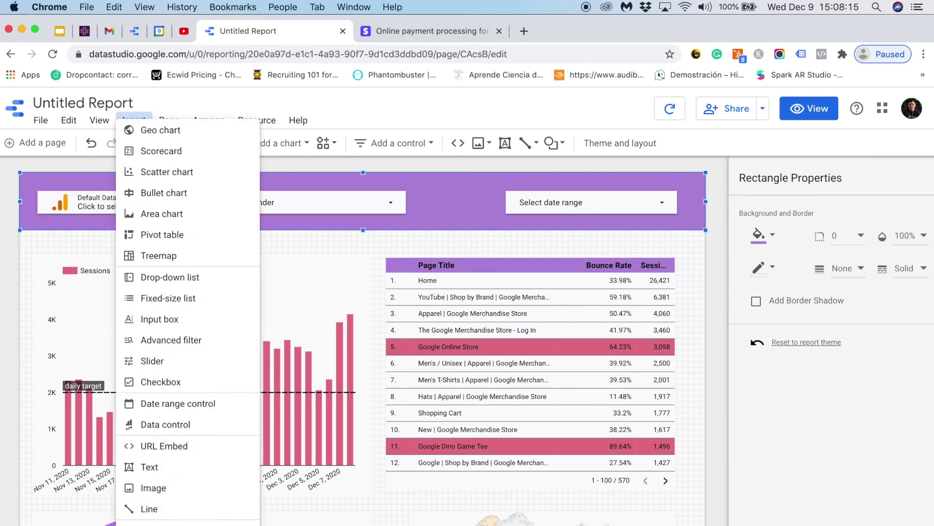
left_click(179, 496)
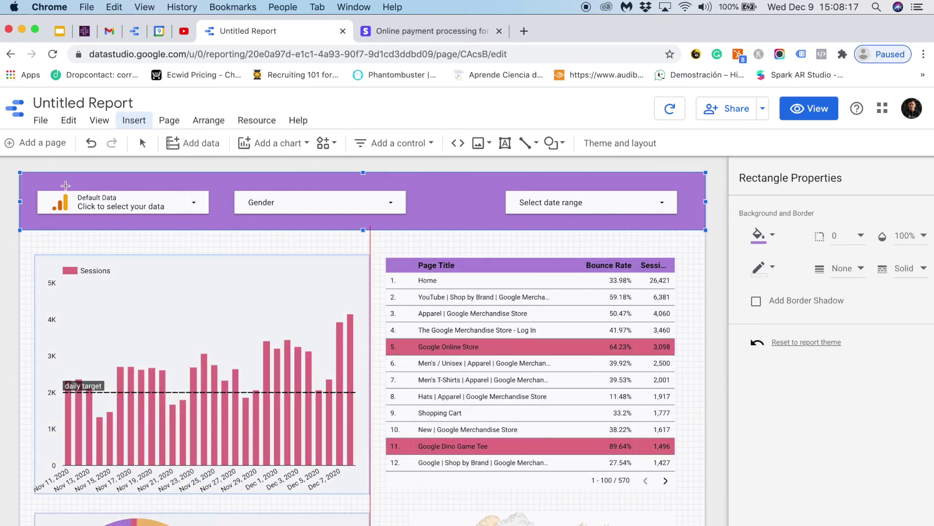
left_click_drag(30, 180, 133, 225)
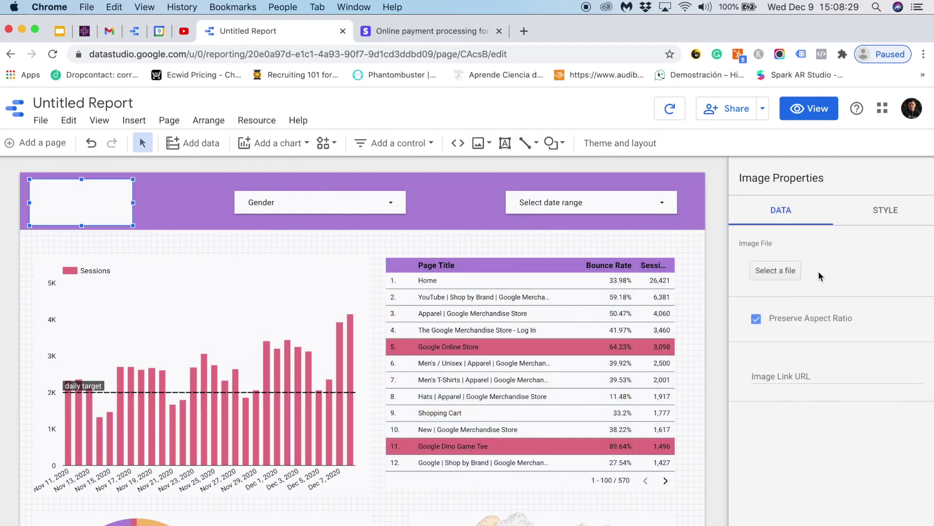
left_click(778, 277)
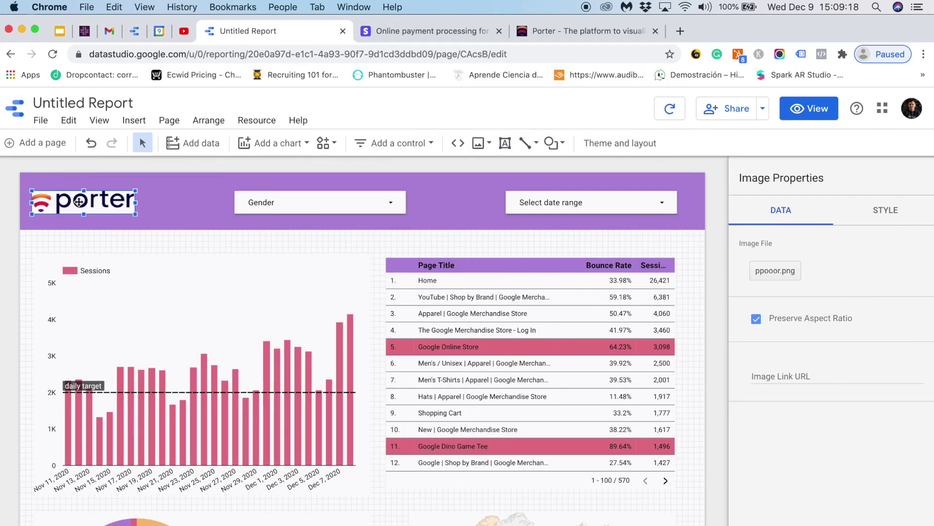
Step: Set the logo's background fill to transparent
left_click(886, 209)
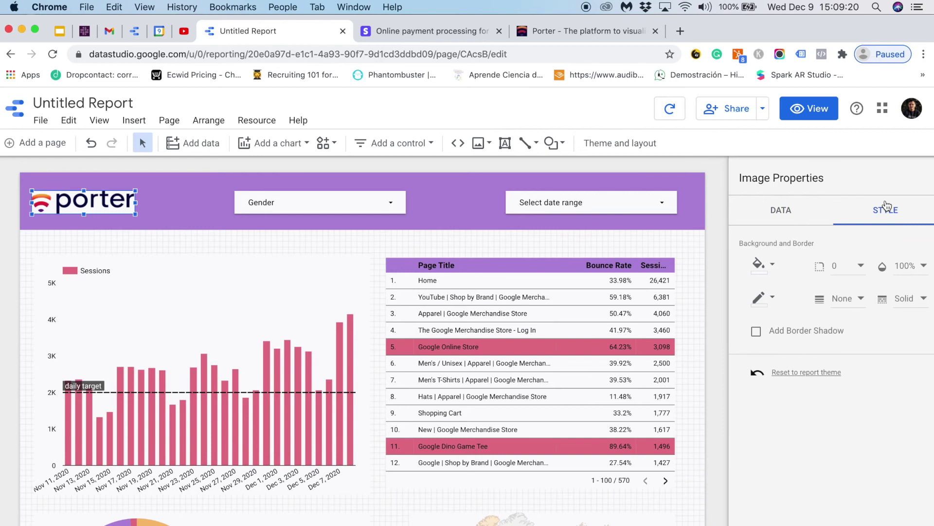
left_click(760, 265)
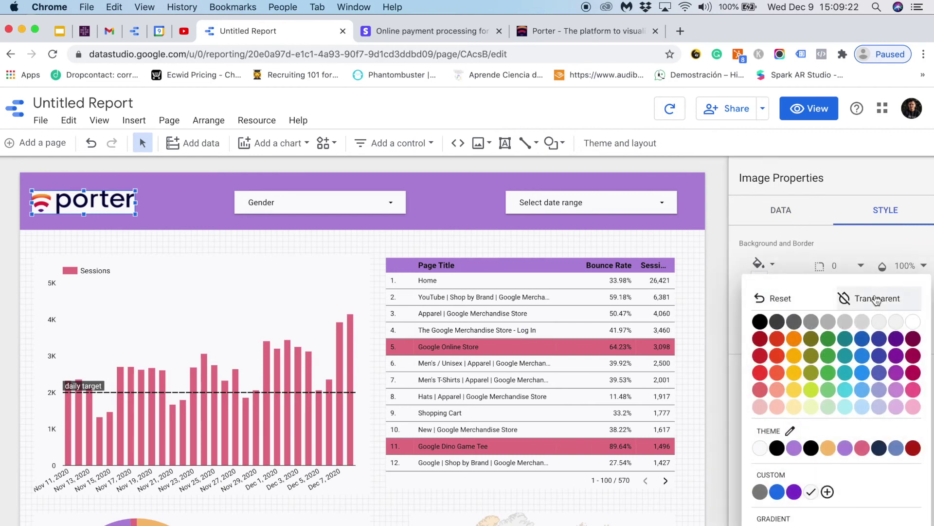
left_click(876, 299)
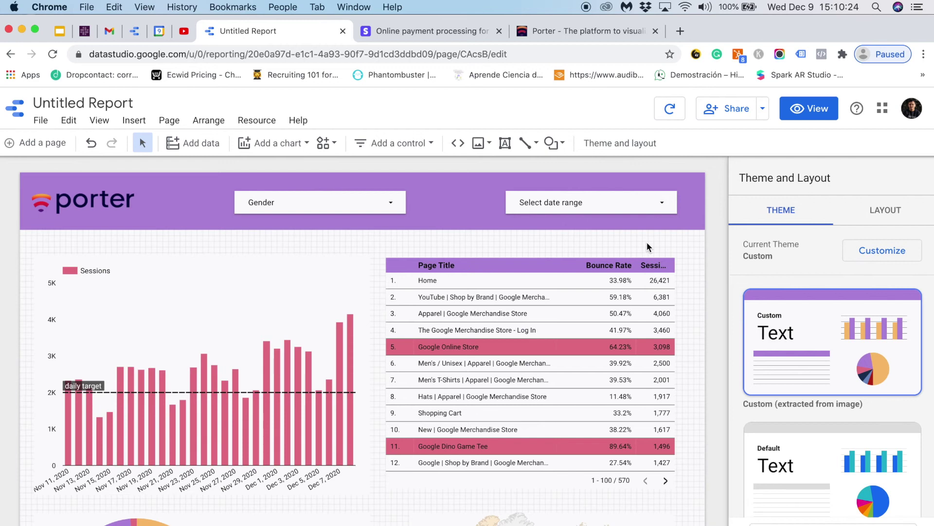
scroll(565, 277, "down", 1)
Step: Add a second page to the report from the layout settings
scroll(559, 248, "up", 1)
left_click(887, 213)
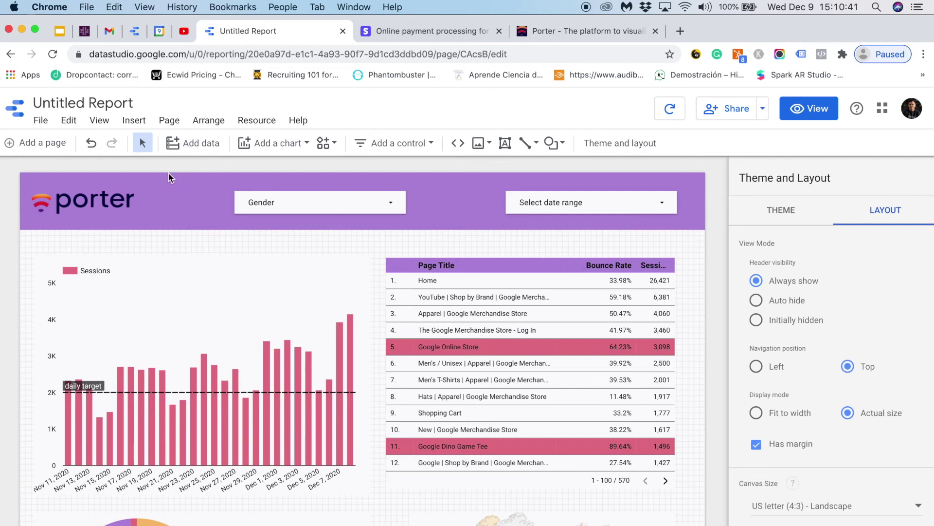
left_click(20, 146)
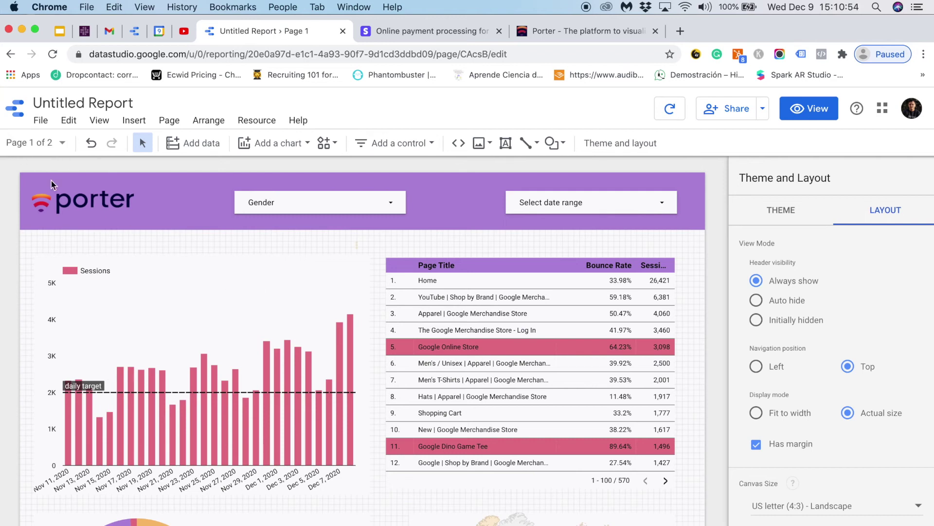
Step: Make the selected purple header elements report-level so they appear on every page
left_click_drag(8, 162, 702, 200)
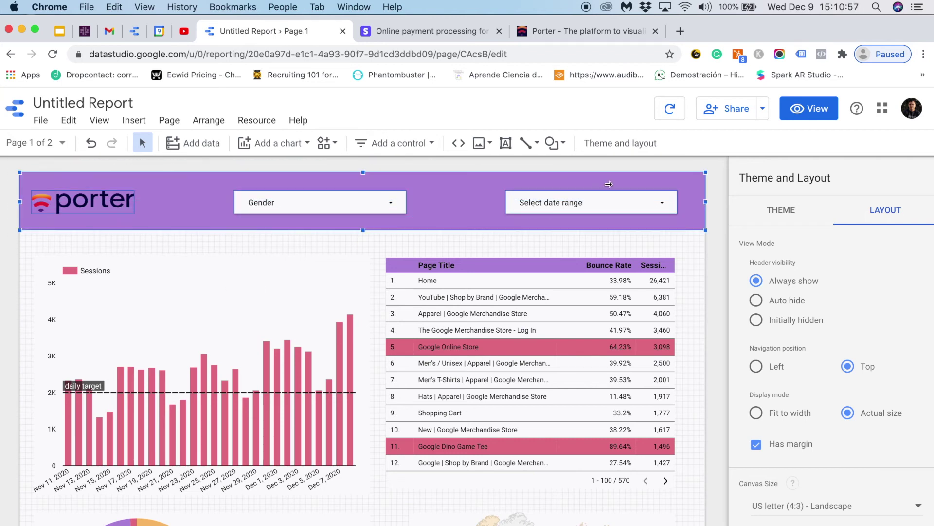
right_click(584, 188)
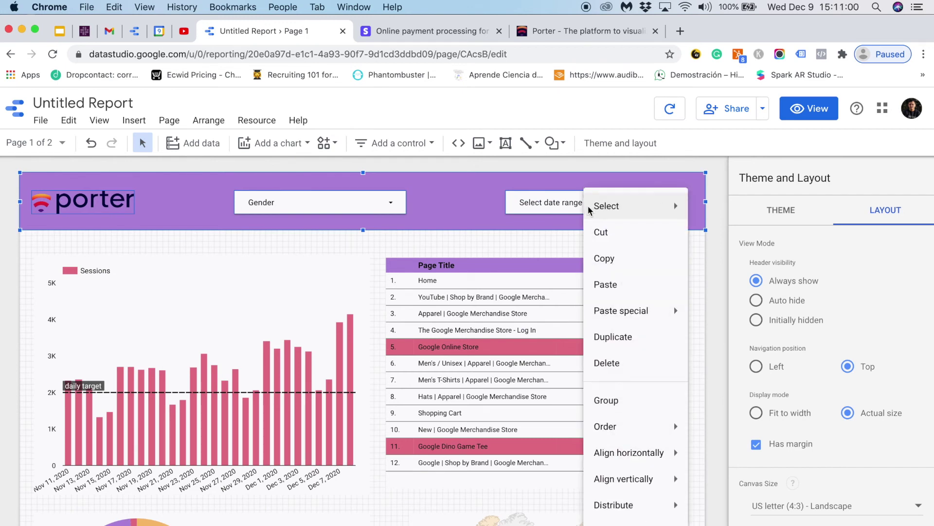
mouse_move(645, 455)
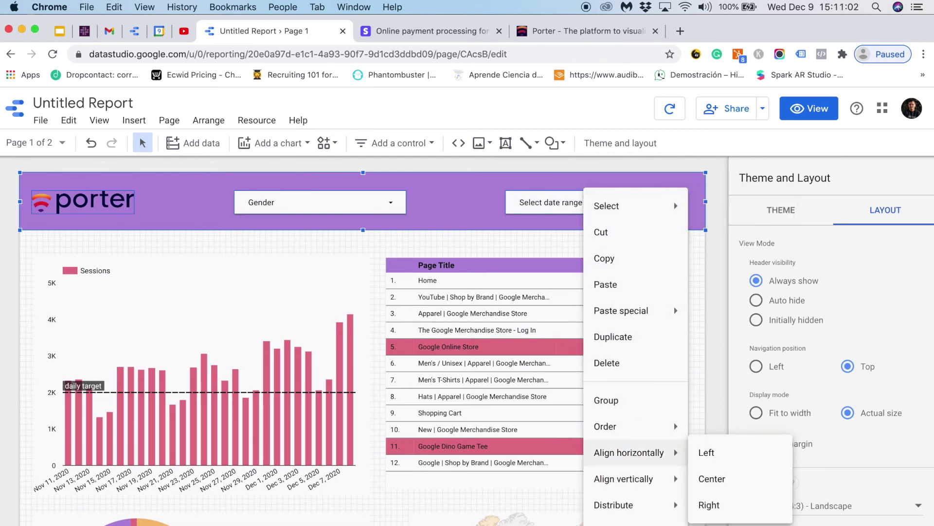
left_click(34, 143)
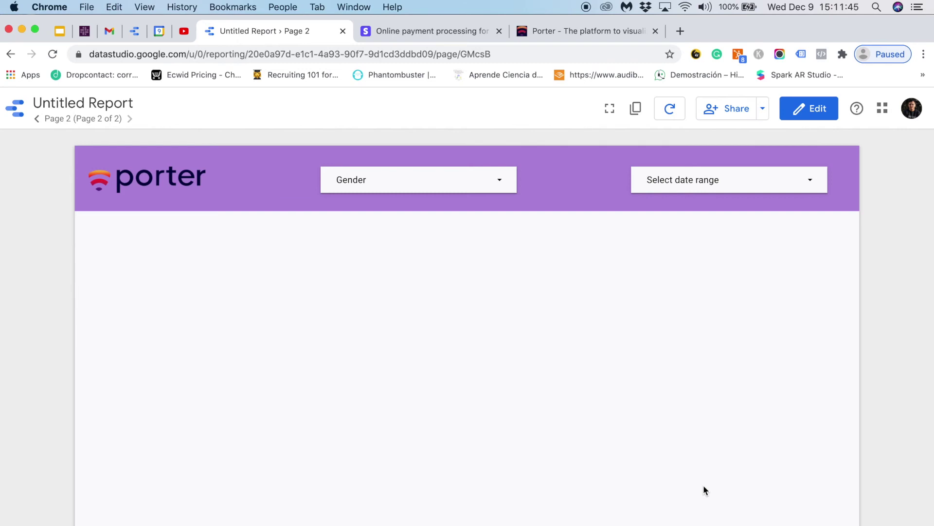
Step: Go back to Page 1 of the report and return to edit mode
left_click(65, 119)
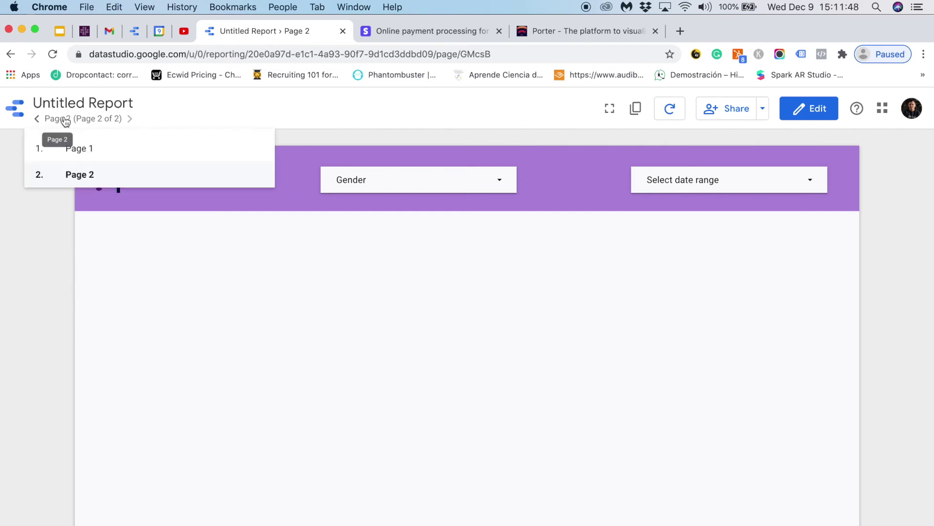
left_click(103, 150)
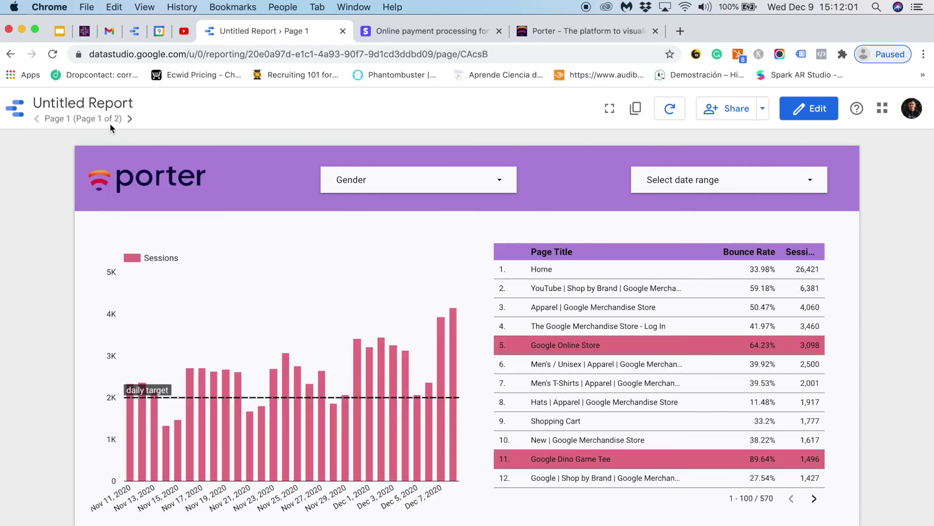
left_click(97, 121)
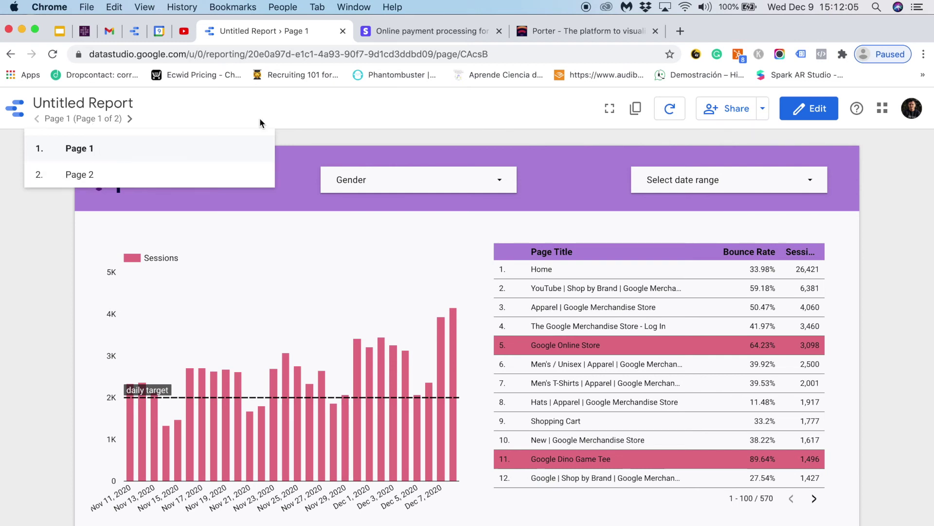
left_click(809, 109)
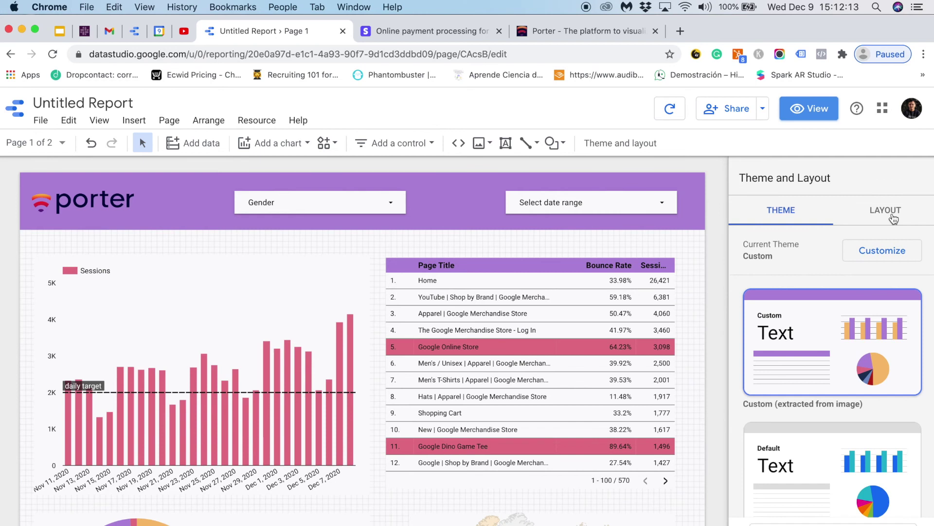
Step: Apply the left navigation layout, preview the report, and move to Page 2
left_click(891, 214)
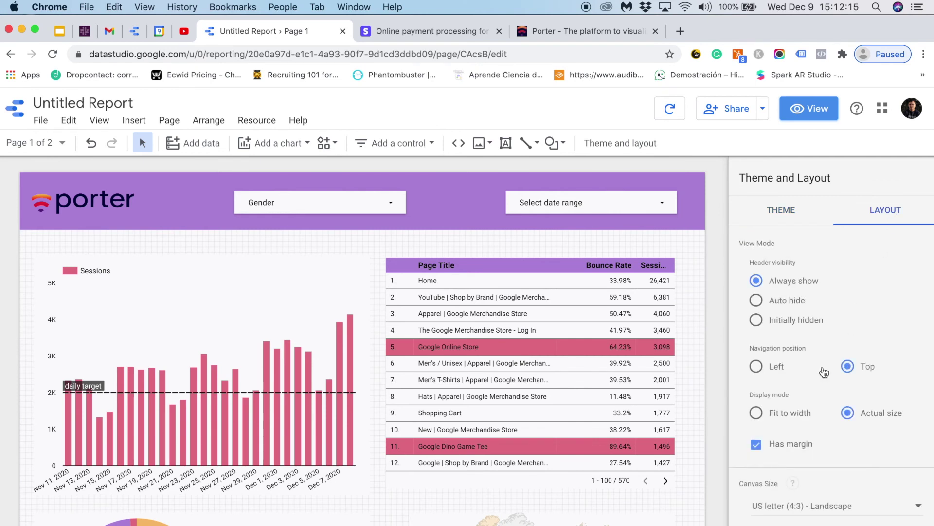
left_click(756, 366)
left_click(809, 108)
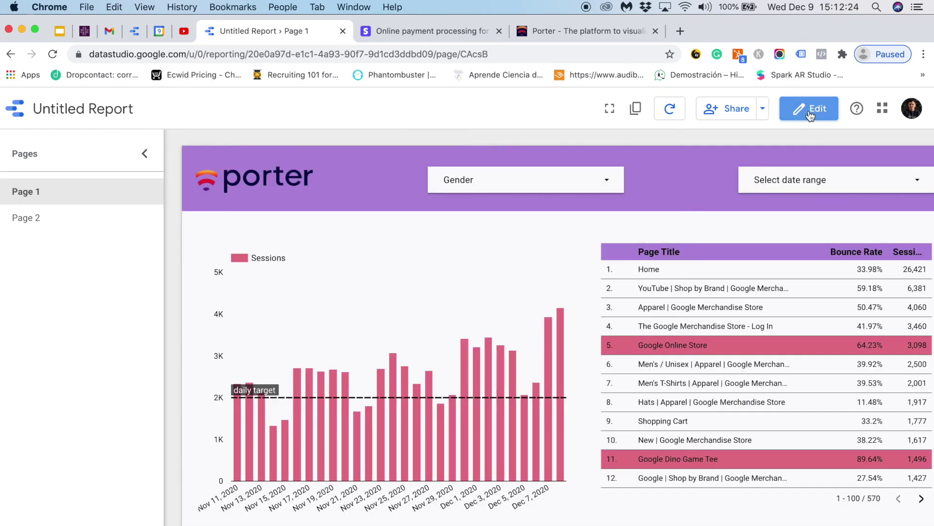
left_click(46, 225)
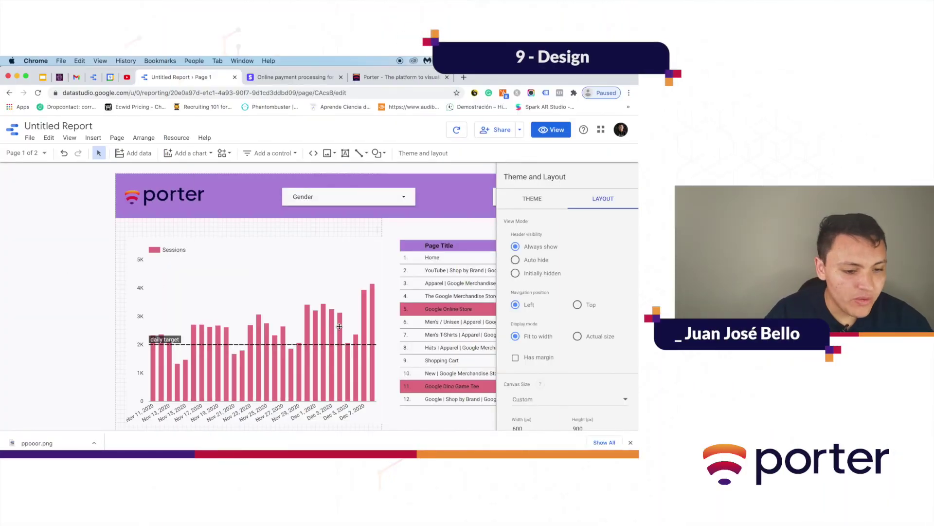
Step: Change the report canvas width to 1200 px, then switch to the empty Page 2
scroll(602, 409, "down", 3)
double_click(533, 362)
type("1200")
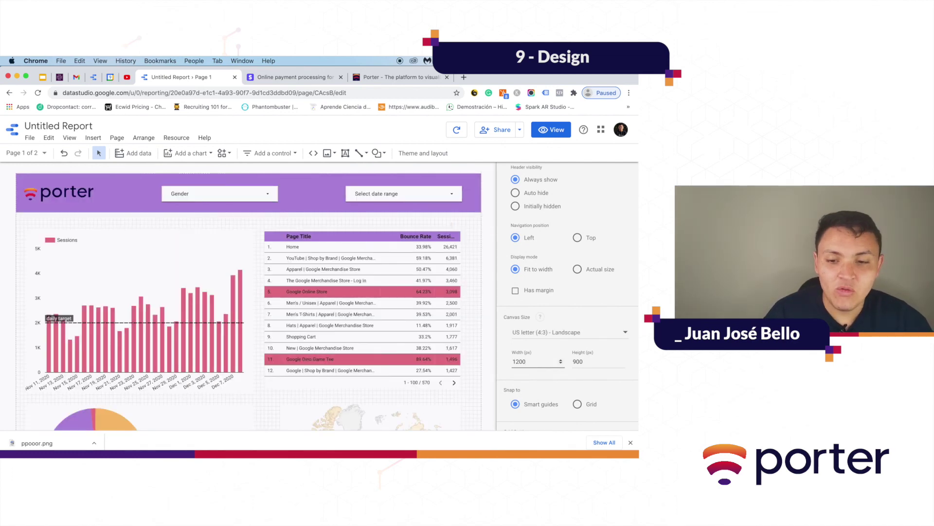
left_click(22, 153)
left_click(44, 210)
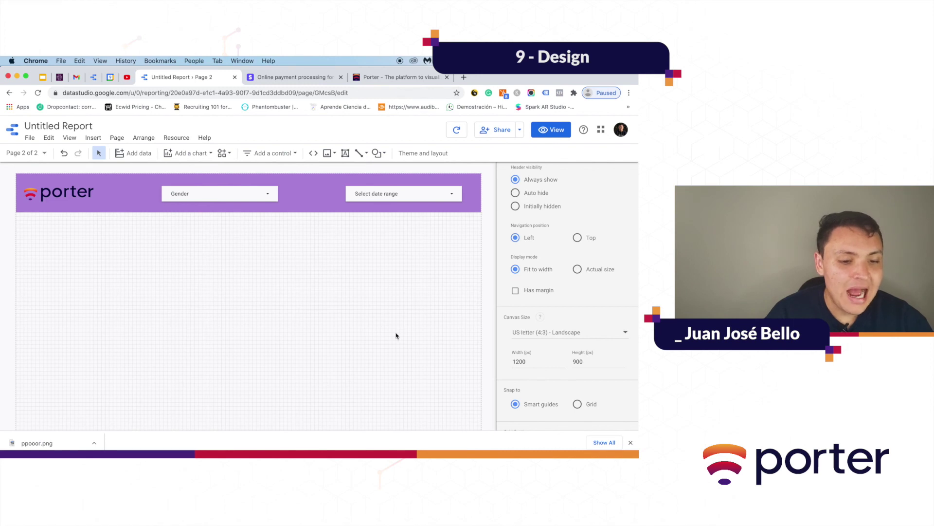
Step: In Current page settings Style, set Page 2's canvas width to 600 and view it
left_click(119, 139)
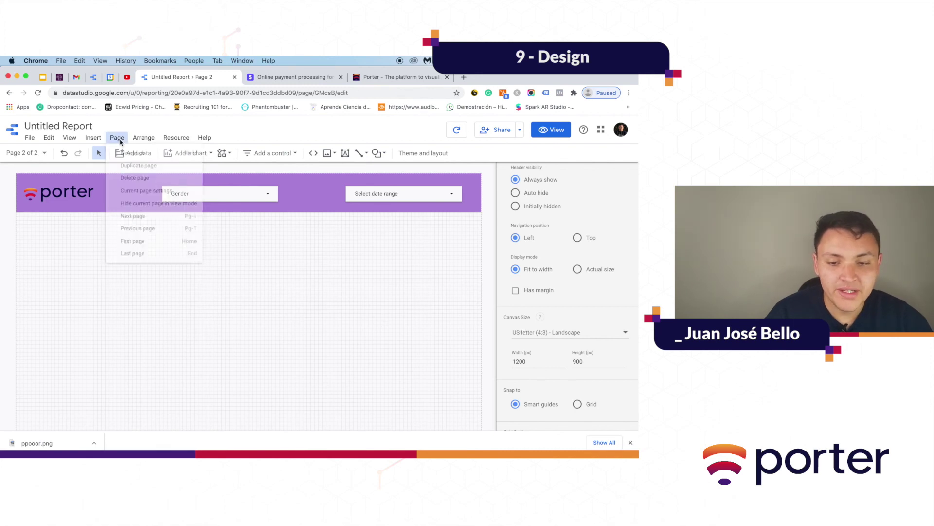
left_click(161, 196)
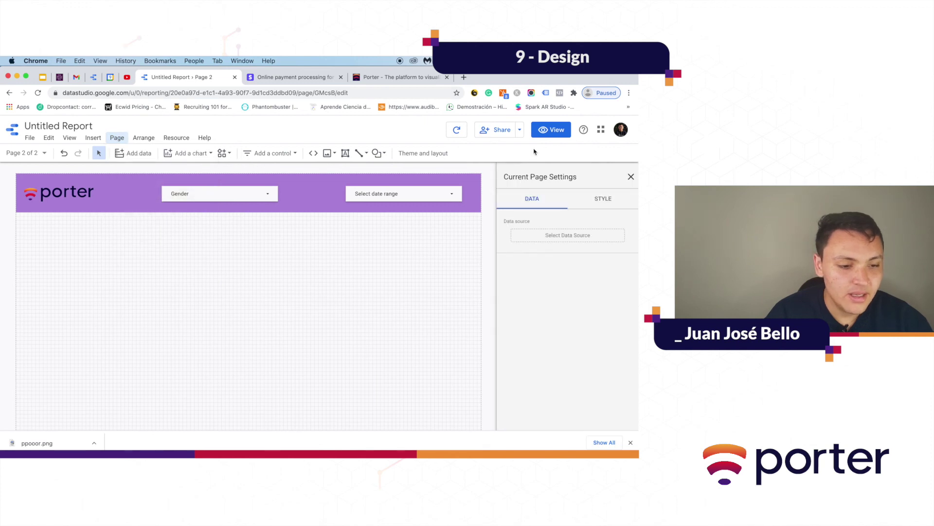
left_click(604, 202)
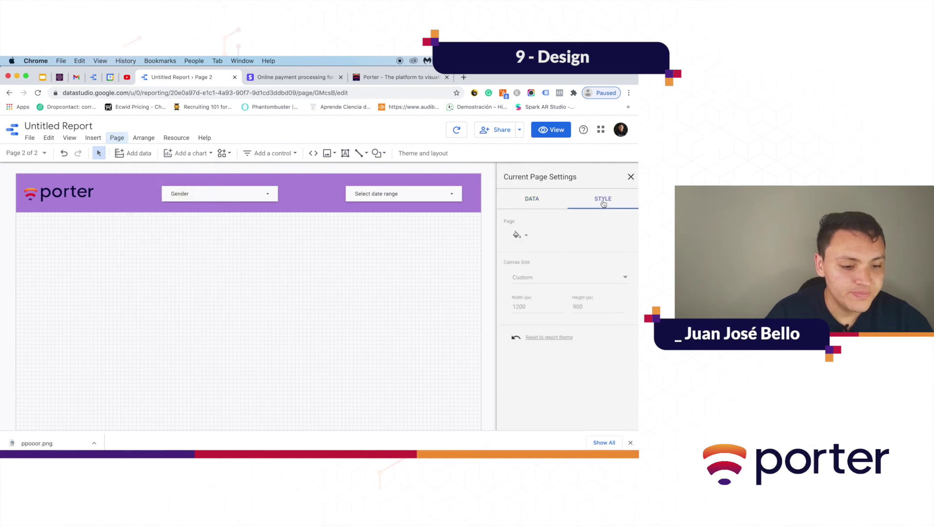
left_click(532, 306)
key("super+a")
type("600")
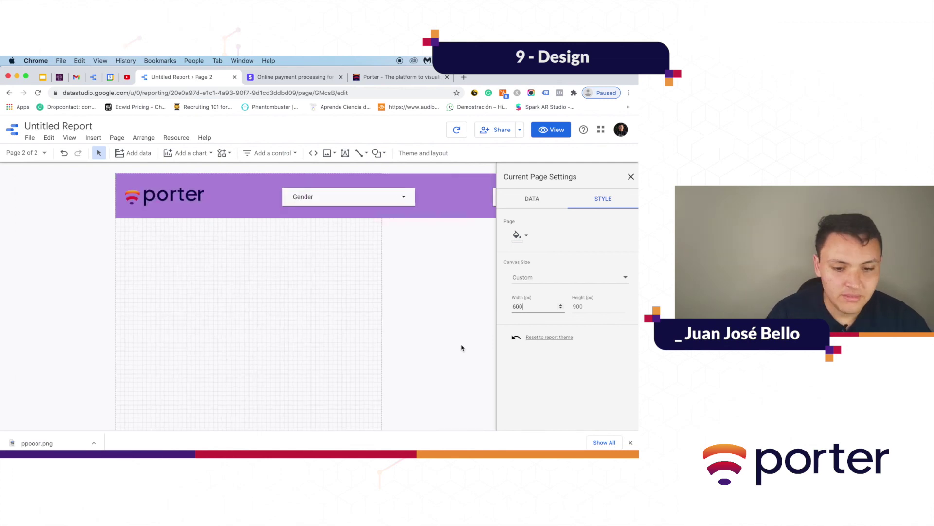
left_click(542, 136)
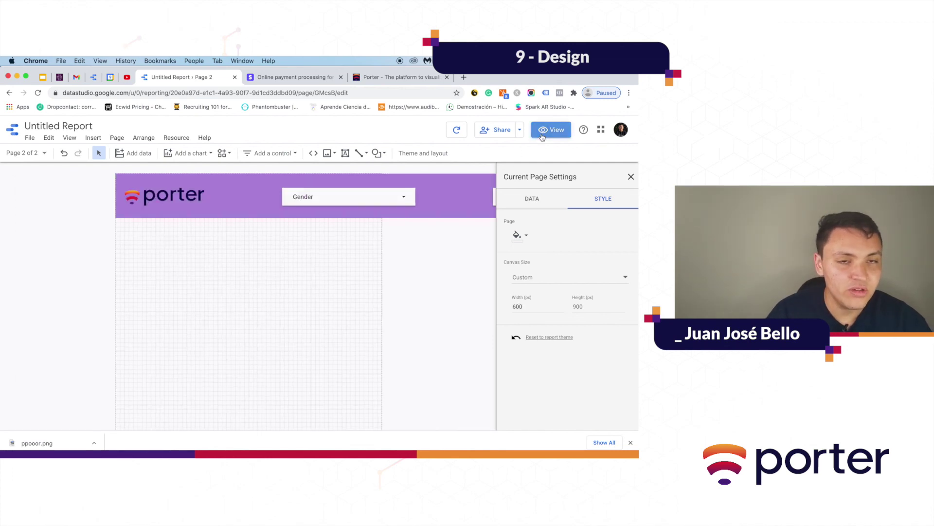